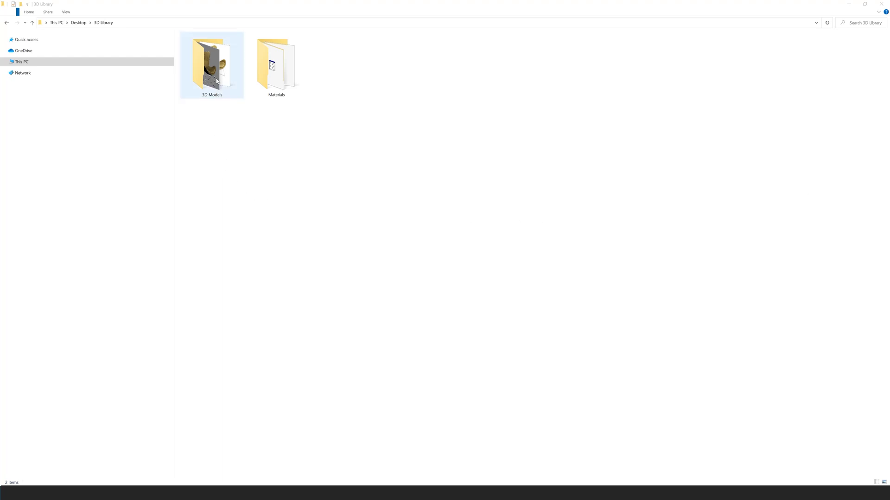
# - Open the 3D Models folder and look over the chair model files and previews
pyautogui.doubleClick(218, 101)
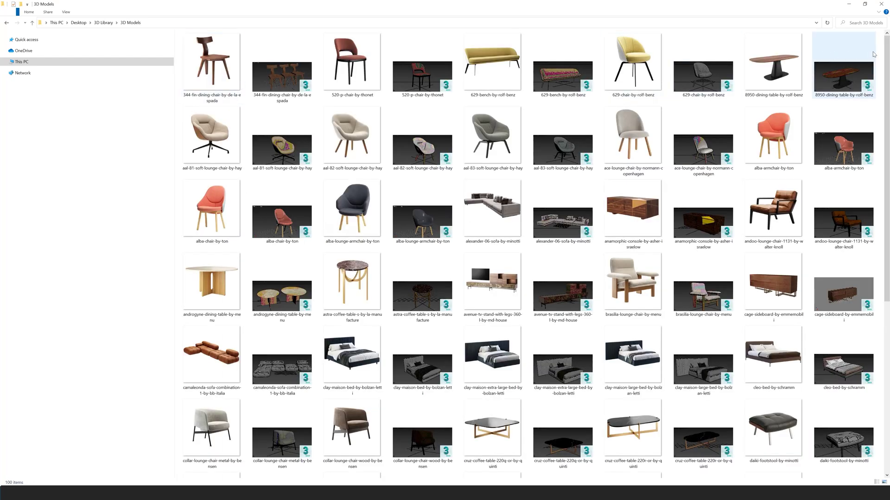
pyautogui.moveTo(884, 96)
pyautogui.mouseDown()
pyautogui.moveTo(885, 141)
pyautogui.moveTo(882, 42)
pyautogui.mouseUp()
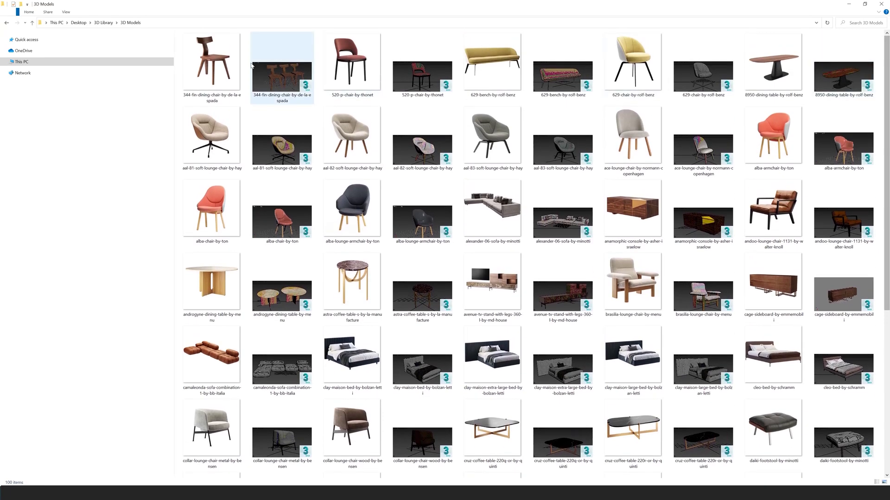
pyautogui.click(212, 67)
pyautogui.click(300, 84)
pyautogui.click(330, 92)
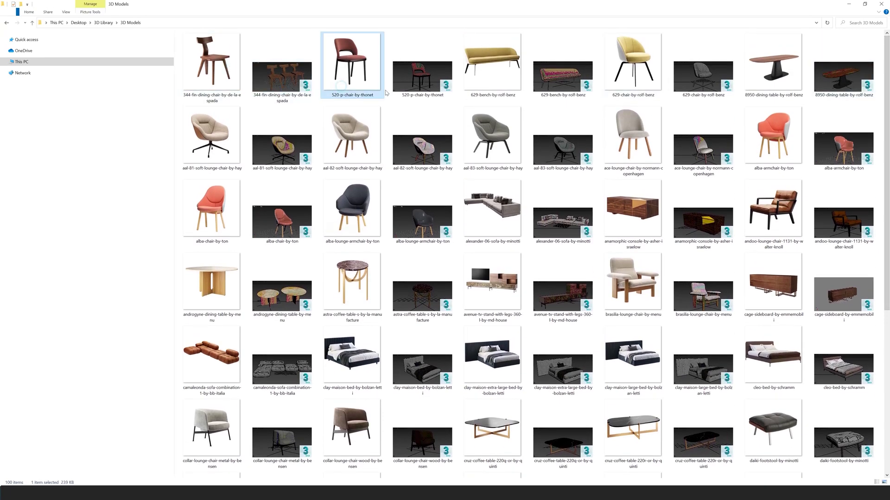
pyautogui.click(432, 98)
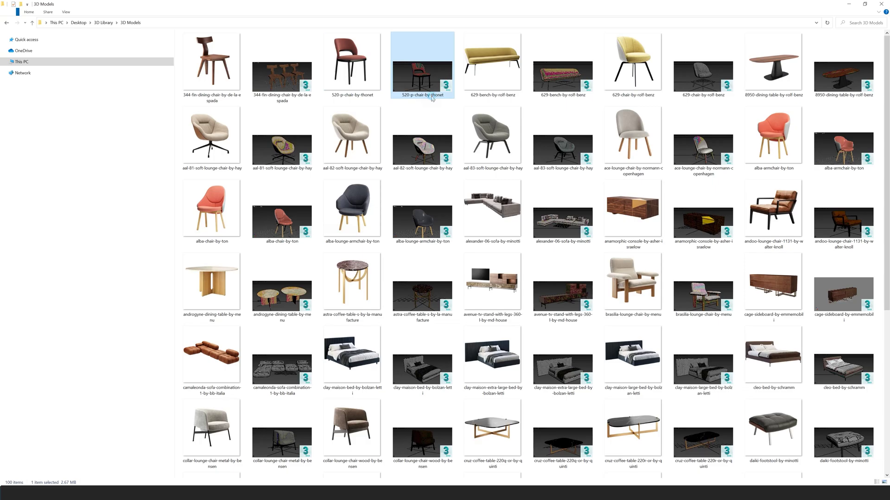
pyautogui.click(368, 98)
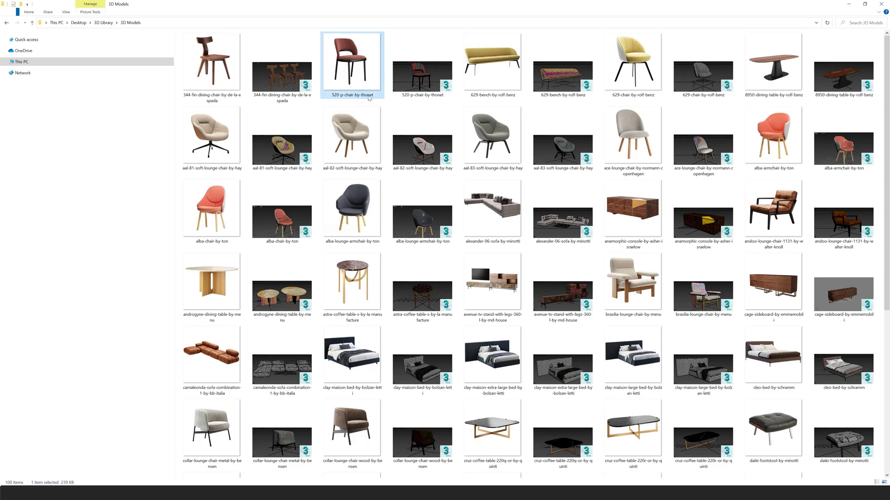
# - Browse the Materials folder's Poliigon libraries, then return to 3D Models
pyautogui.click(33, 23)
pyautogui.doubleClick(269, 68)
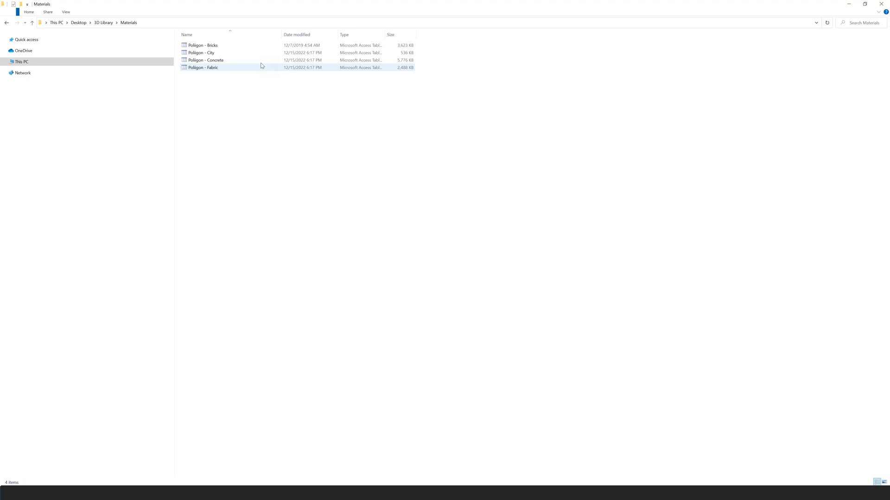
pyautogui.click(209, 45)
pyautogui.click(212, 59)
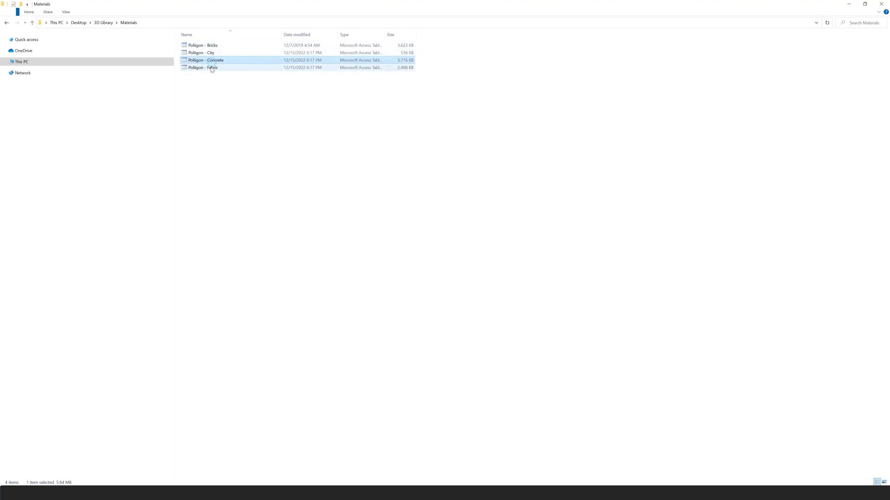
pyautogui.click(32, 22)
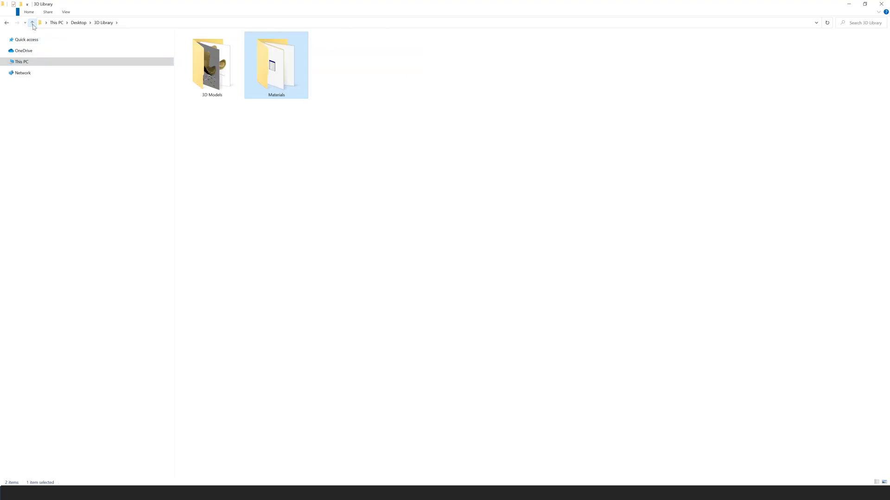
pyautogui.doubleClick(195, 70)
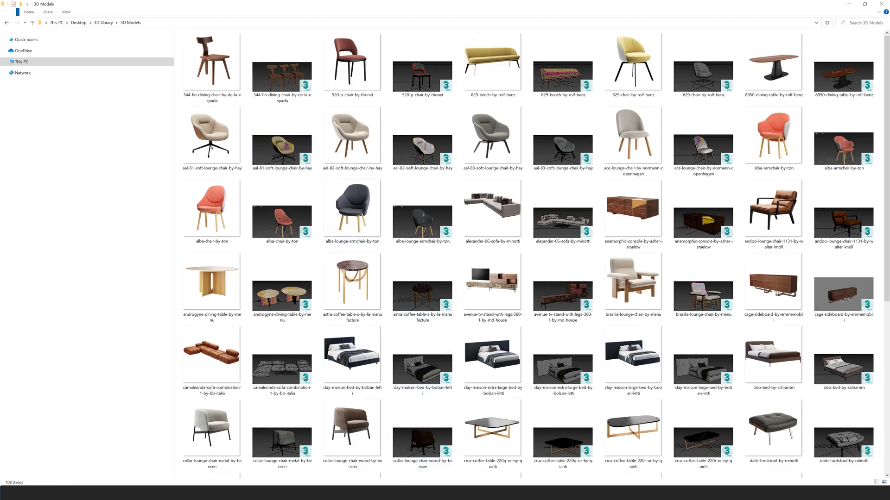
# - Check the E: drive Projects window, then launch Batch Relink from Start search ('batc')
pyautogui.click(447, 447)
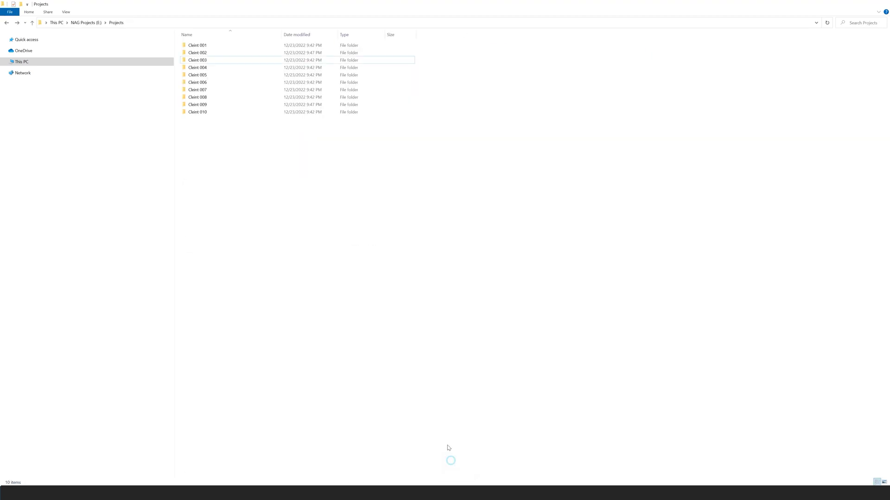
pyautogui.click(221, 53)
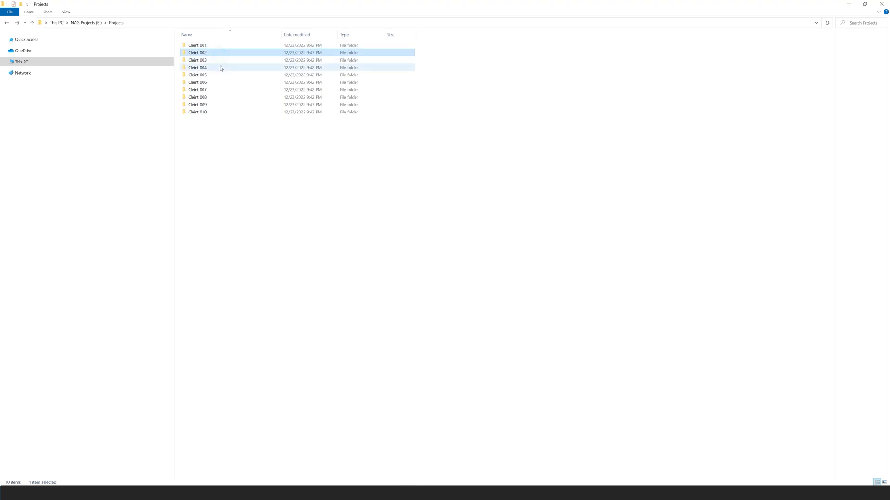
pyautogui.click(220, 68)
pyautogui.click(214, 98)
pyautogui.click(253, 165)
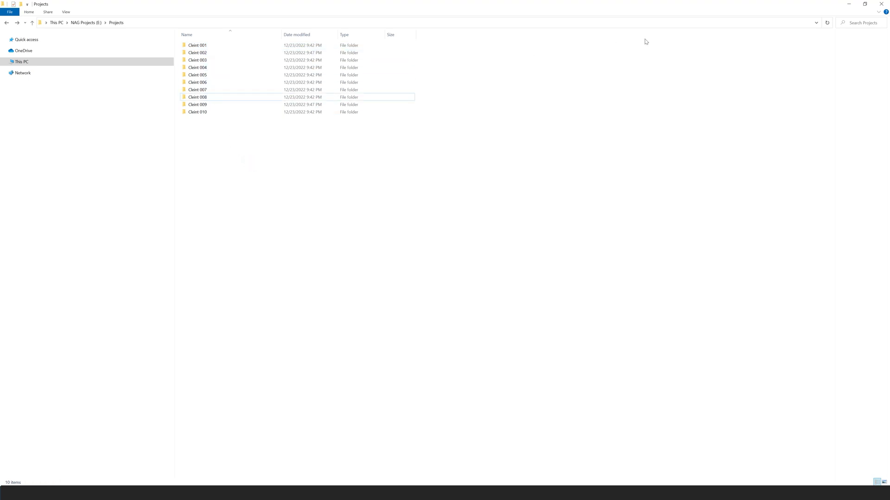
pyautogui.click(847, 8)
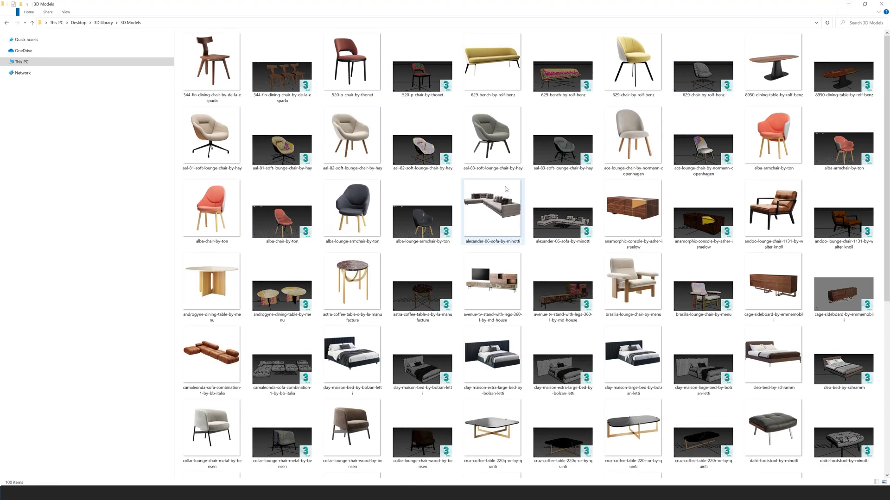
pyautogui.press('super')
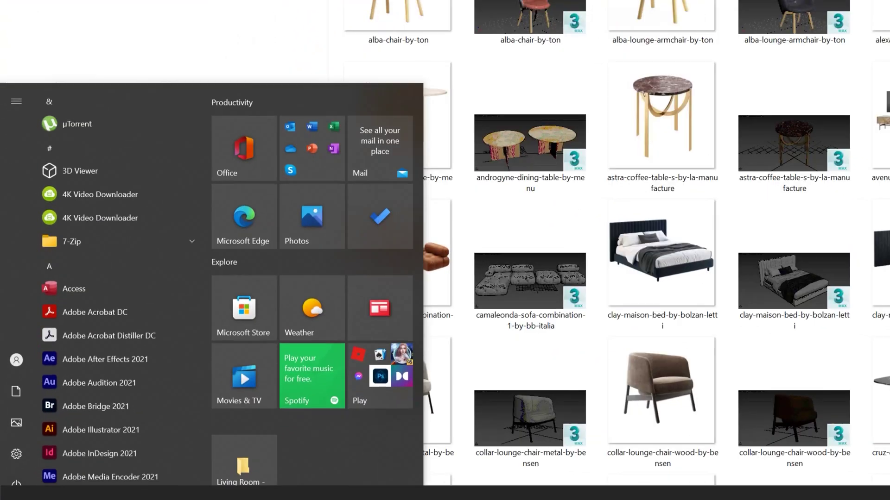
pyautogui.write('batc')
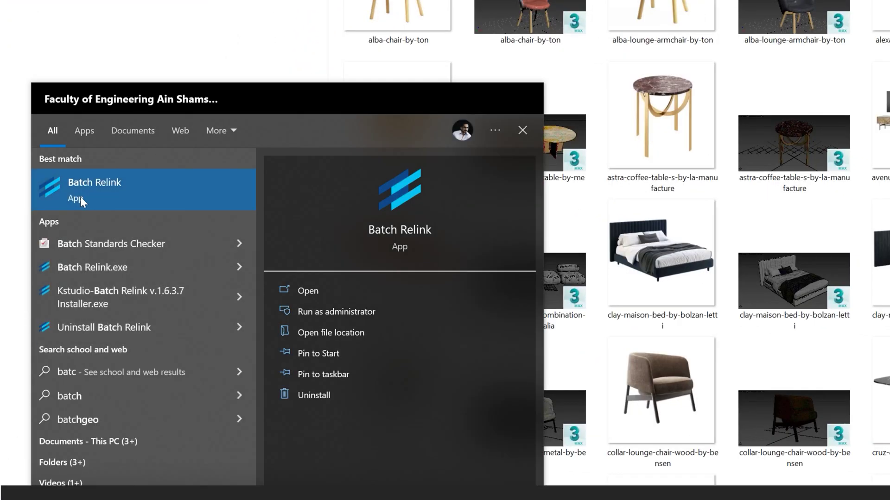
pyautogui.click(81, 201)
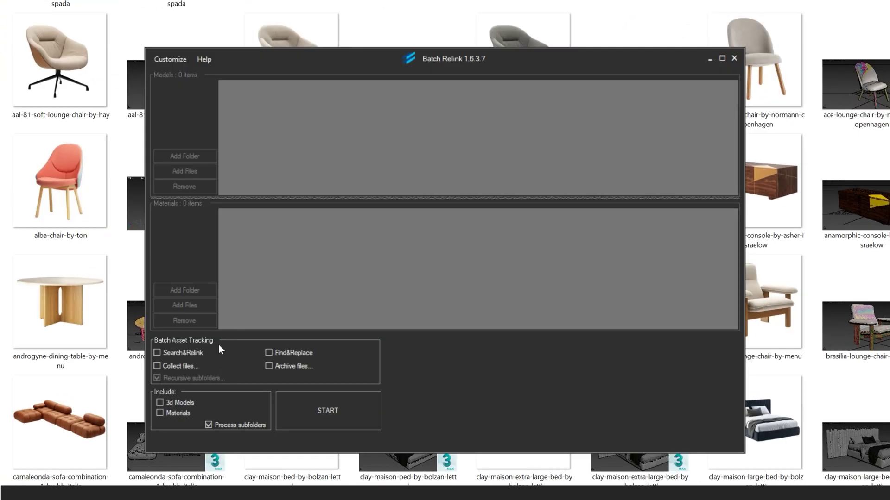
# - Include 3D models in the job, leaving materials unchecked
pyautogui.click(170, 403)
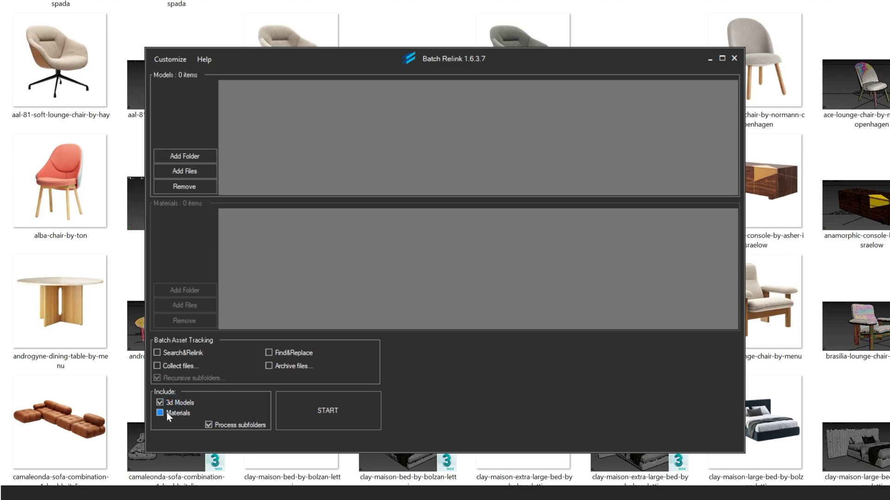
pyautogui.click(166, 412)
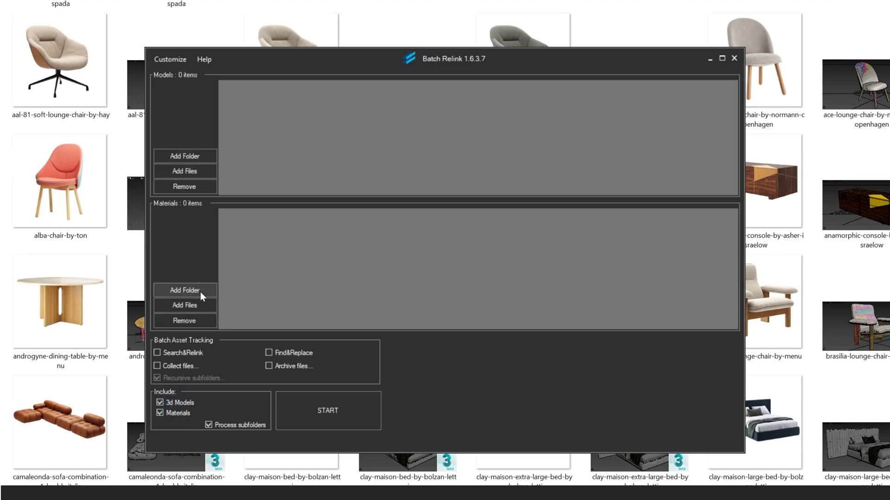
pyautogui.click(167, 411)
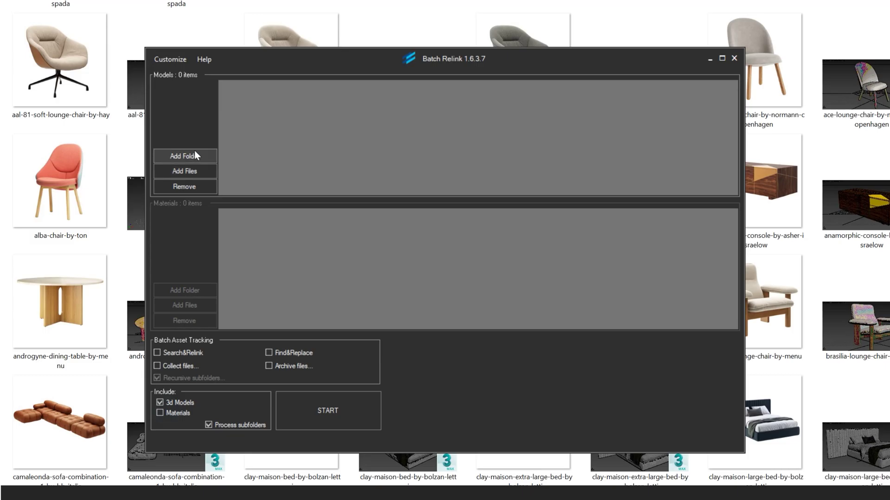
# - Add the 3D Library's 3D Models folder to the Models list
pyautogui.click(194, 156)
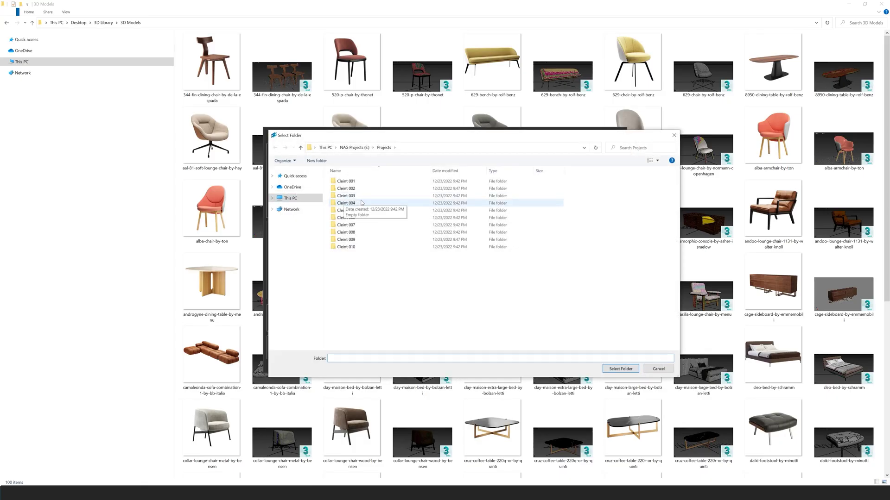
pyautogui.click(311, 21)
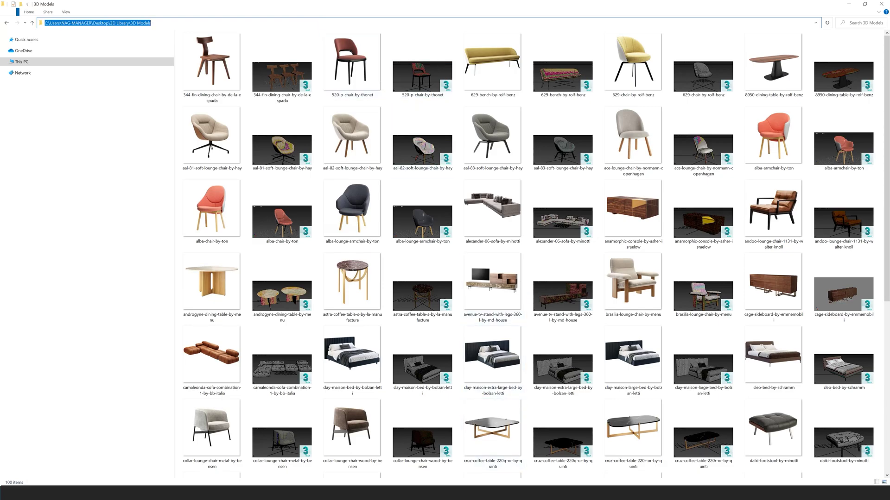
pyautogui.hotkey('alt', 'Tab')
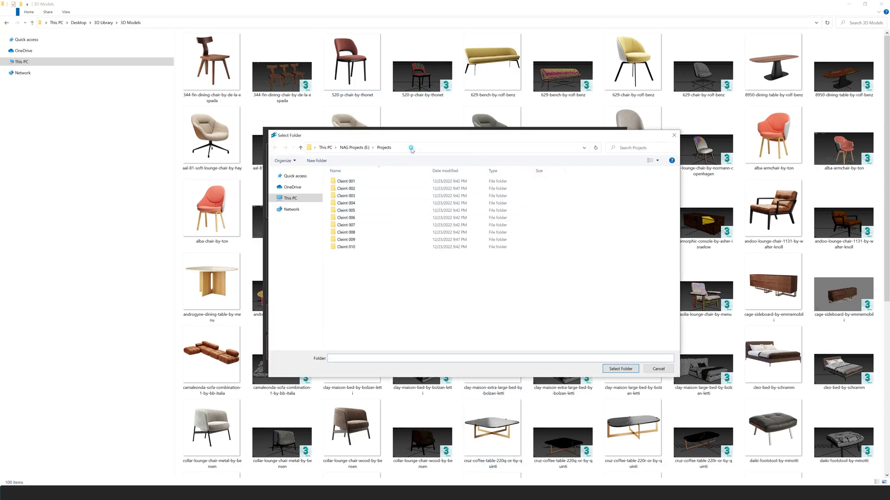
pyautogui.click(411, 147)
pyautogui.press('Return')
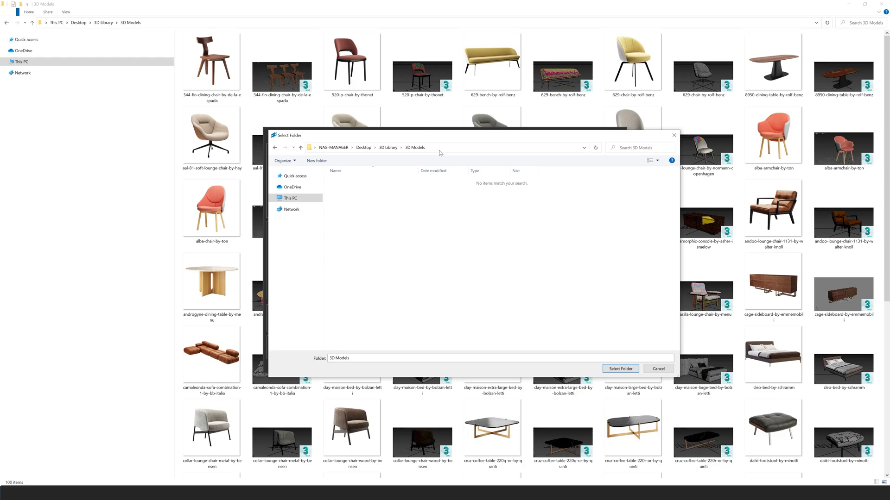
pyautogui.click(621, 369)
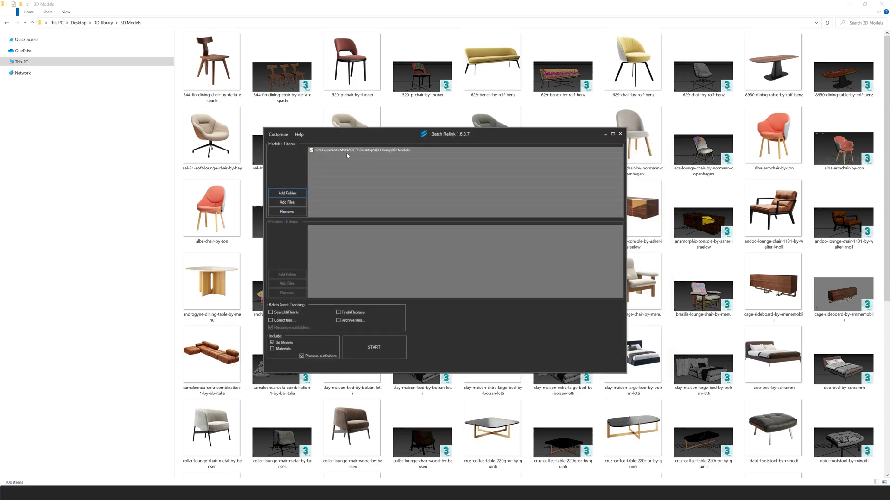
# - Enable Search&Relink and add E:\Projects as the search directory
pyautogui.click(271, 312)
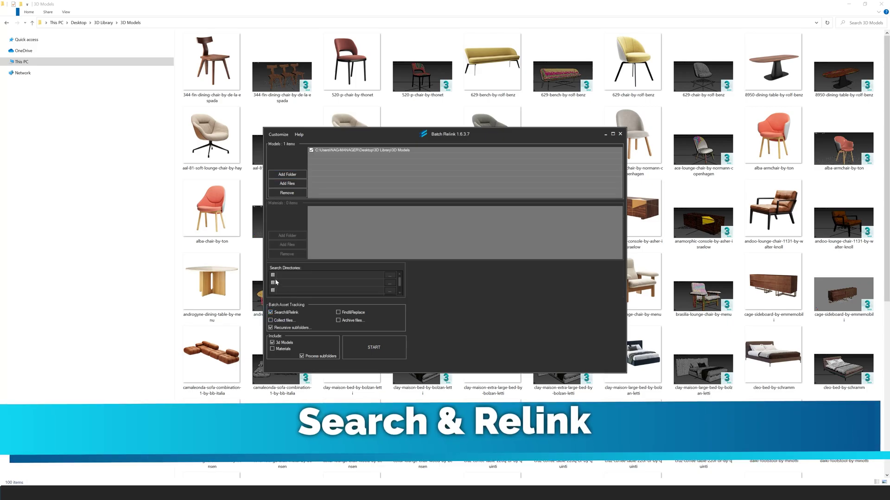
pyautogui.click(390, 276)
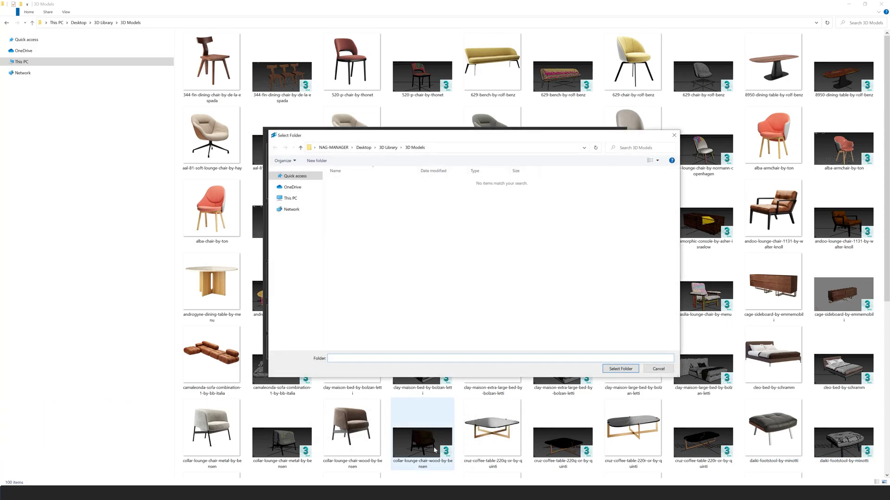
pyautogui.click(438, 461)
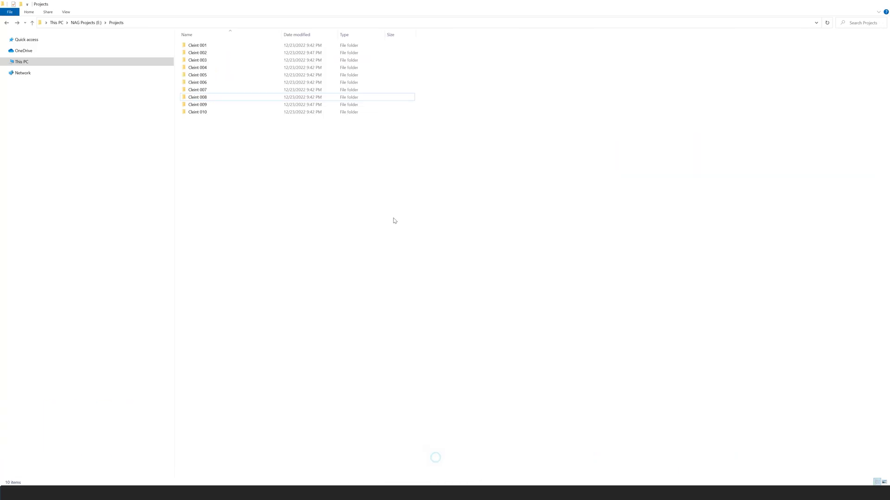
pyautogui.click(392, 26)
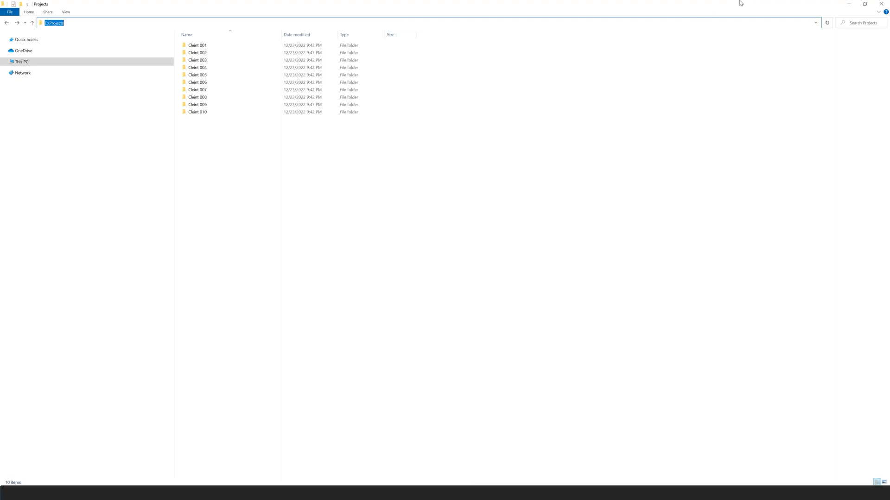
pyautogui.click(849, 4)
pyautogui.click(445, 148)
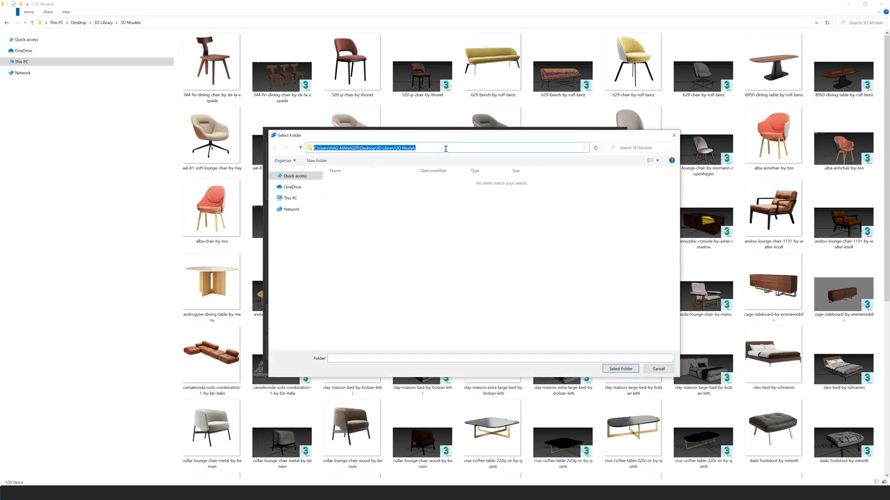
pyautogui.write('E:\\Projects')
pyautogui.press('Return')
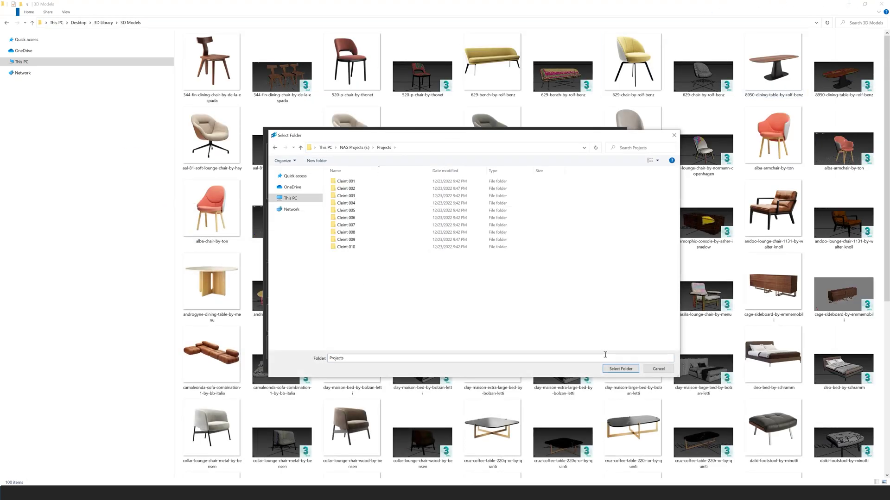
pyautogui.click(614, 367)
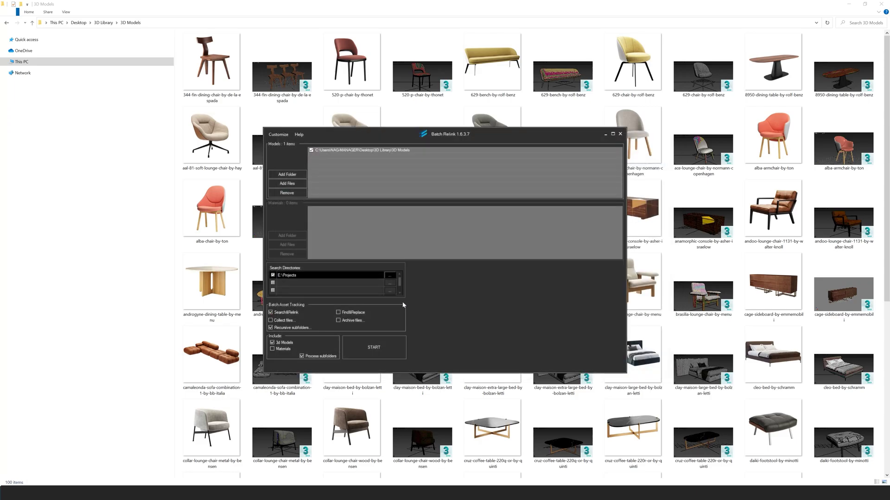
# - Enable Collect files with the 3D Models _Collect folder as destination
pyautogui.click(271, 320)
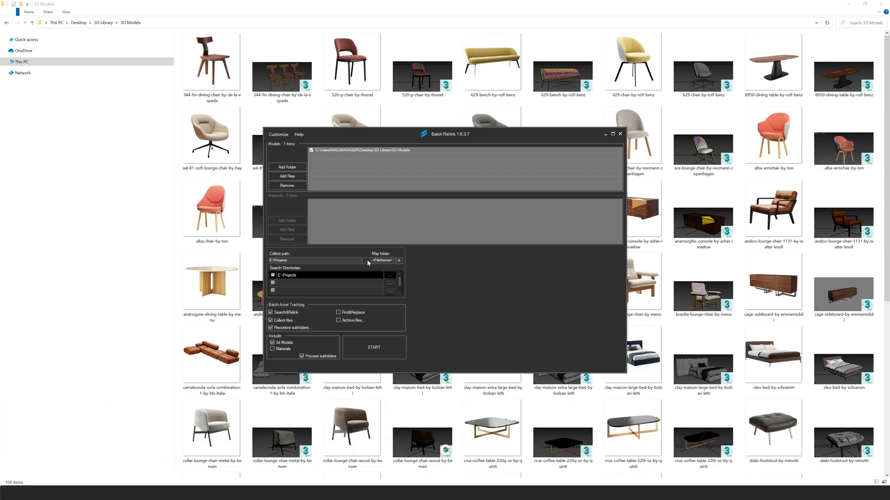
pyautogui.click(367, 261)
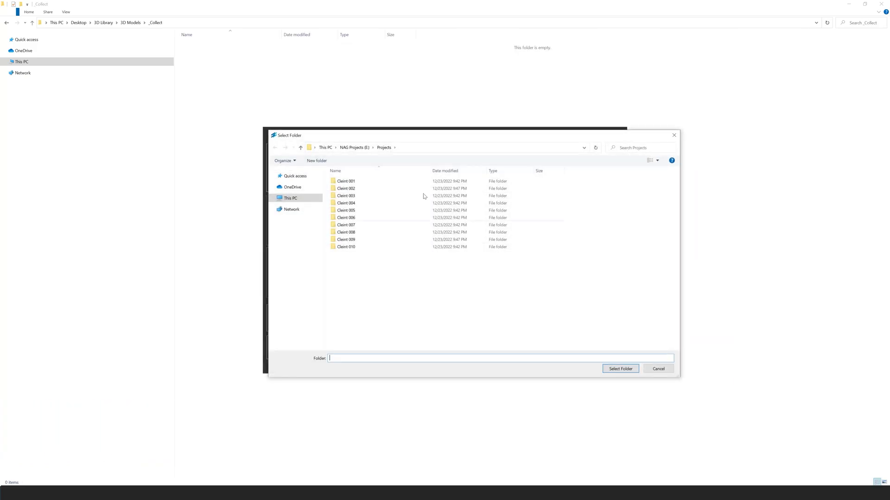
pyautogui.click(424, 147)
pyautogui.write('C:\\Users\\NAG-MANAGER\\Desktop\\3D Library\\3D Models\\_Collect')
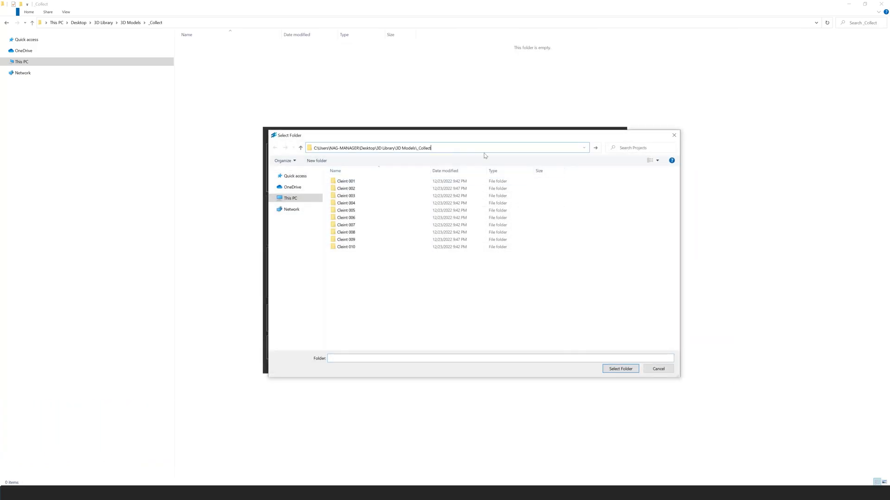
pyautogui.click(594, 148)
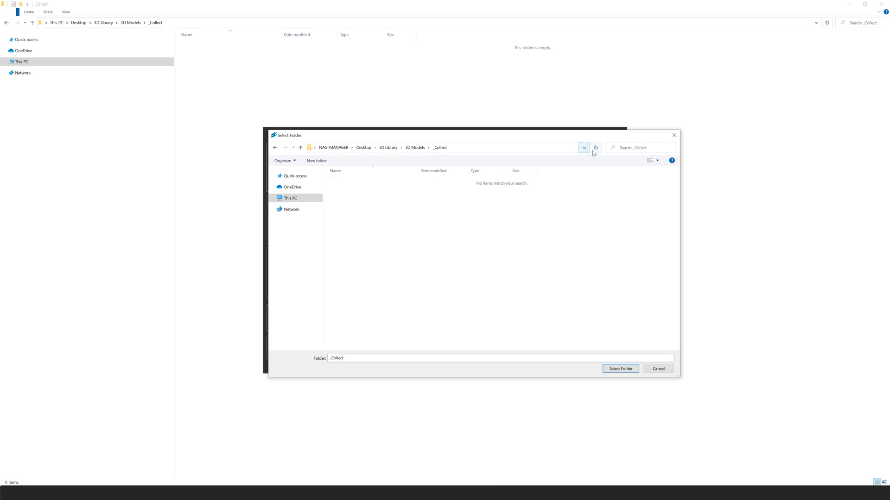
pyautogui.click(612, 371)
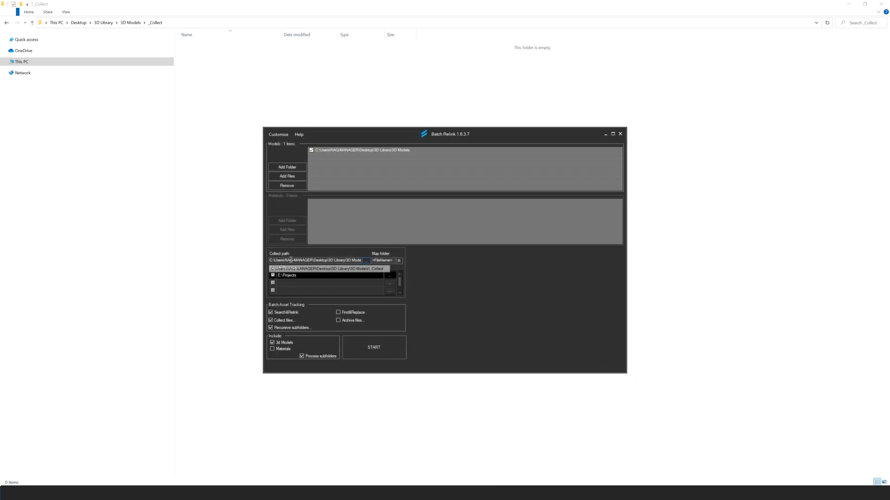
pyautogui.moveTo(317, 260); pyautogui.dragTo(389, 262)
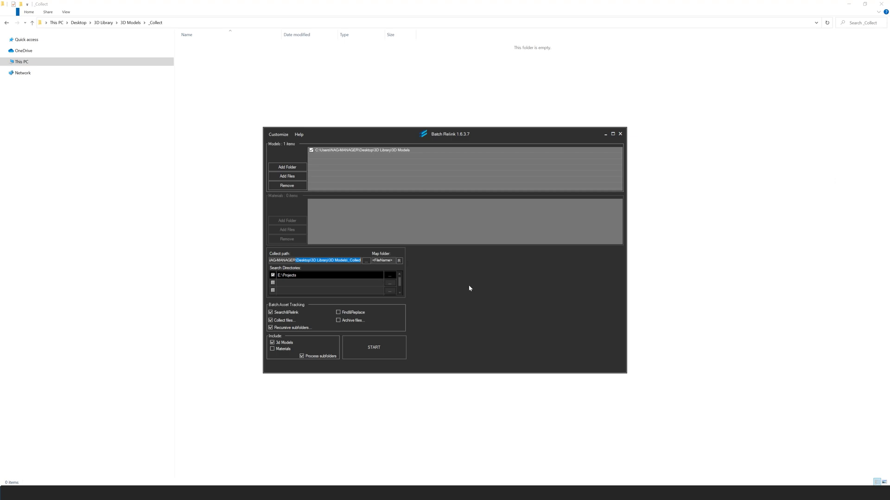
# - Run the collect job and inspect the collected 344-fin-dining-chair texture folder
pyautogui.click(373, 350)
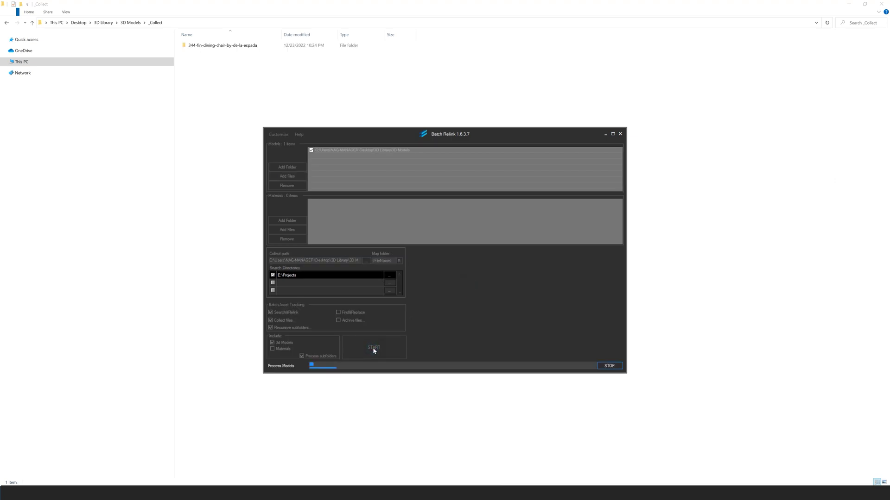
pyautogui.click(65, 11)
pyautogui.click(104, 22)
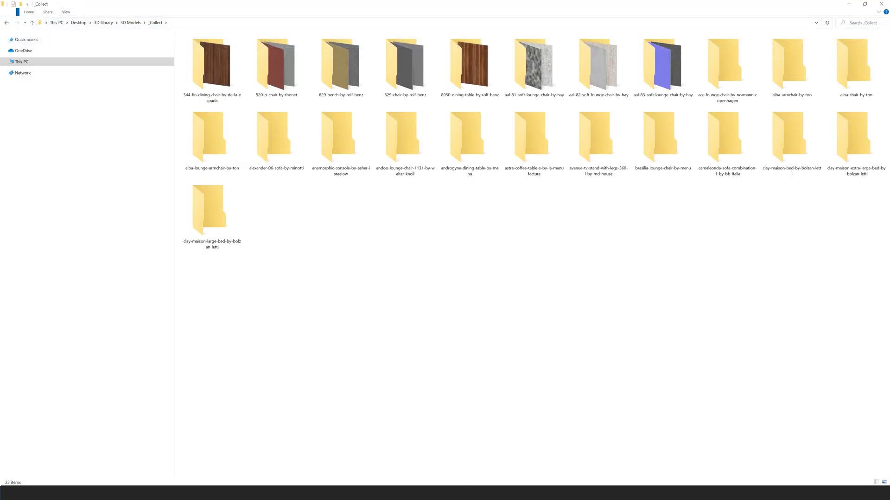
pyautogui.moveTo(463, 136); pyautogui.dragTo(268, 115)
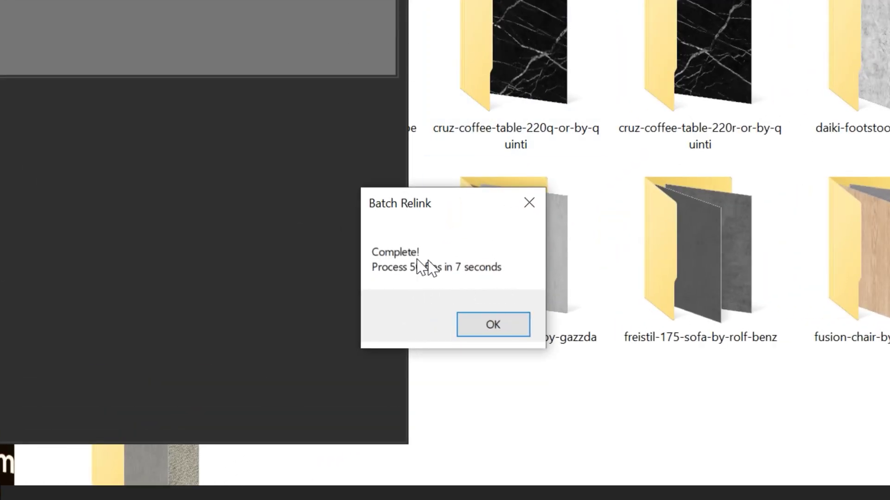
pyautogui.click(511, 325)
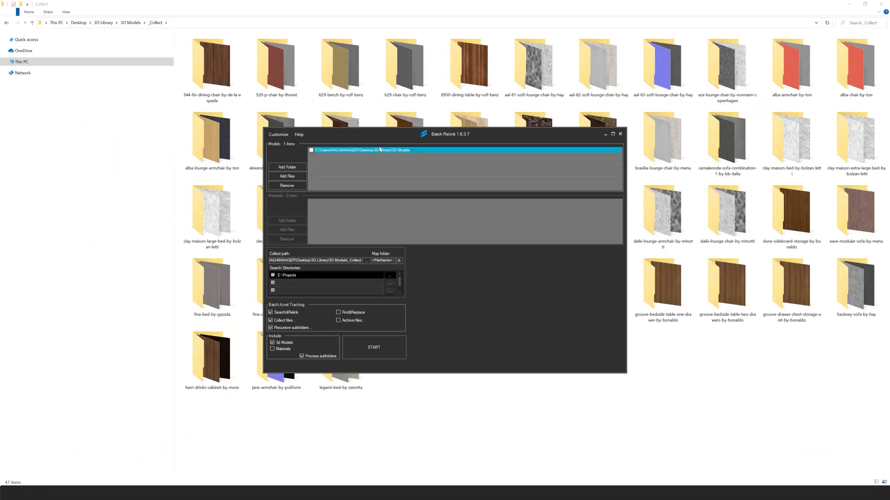
pyautogui.moveTo(412, 139); pyautogui.dragTo(417, 267)
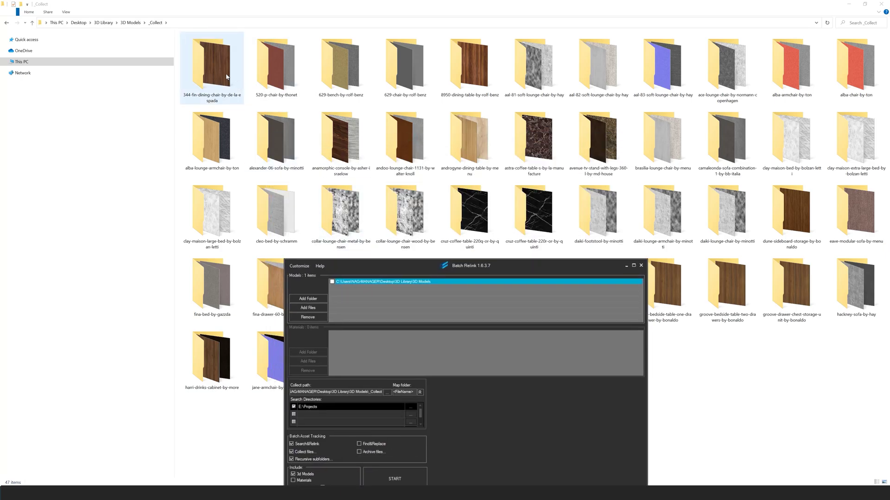
pyautogui.doubleClick(227, 77)
pyautogui.click(31, 23)
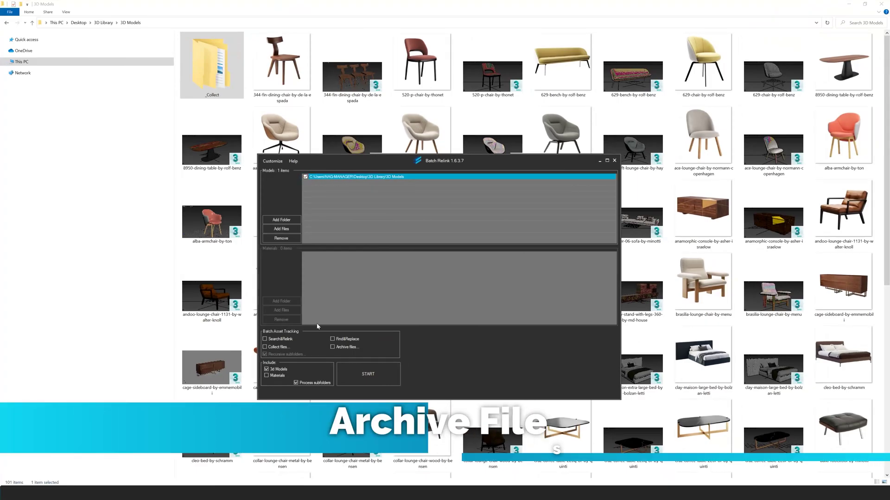
# - Enable Archive files and create an _Archives folder inside 3D Models
pyautogui.click(332, 347)
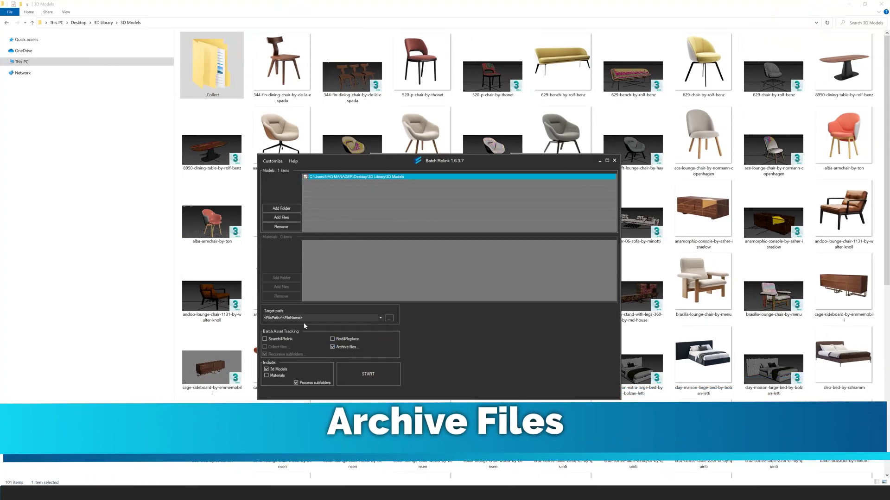
pyautogui.click(390, 318)
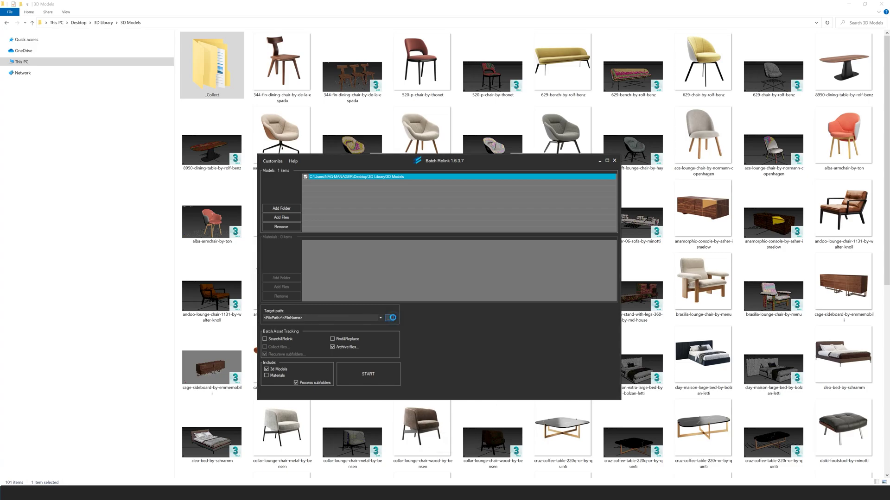
pyautogui.rightClick(319, 99)
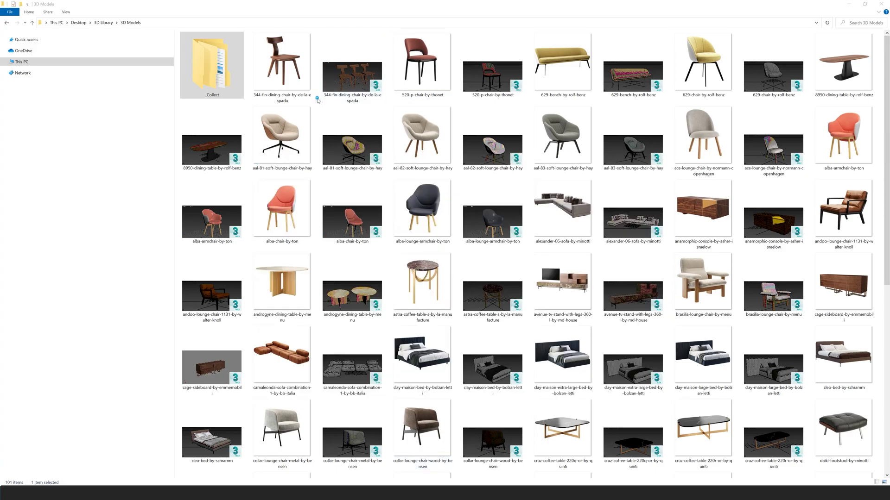
pyautogui.click(409, 183)
pyautogui.write('_Archives')
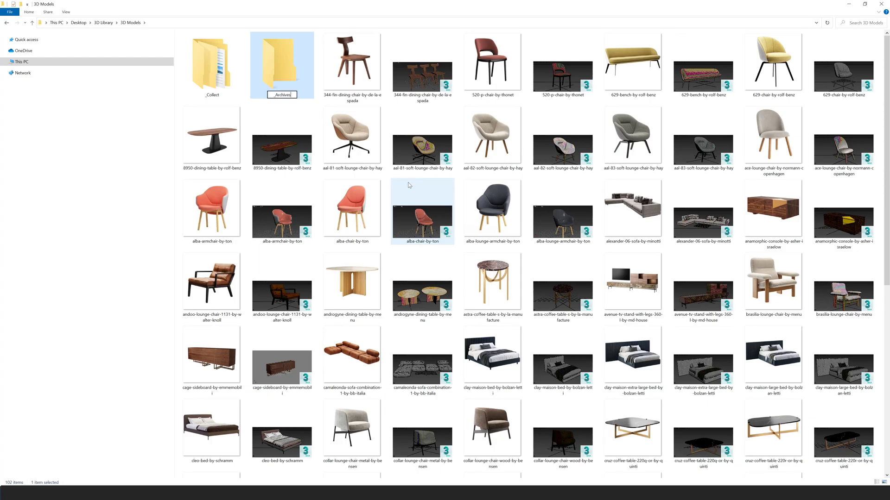
pyautogui.press('Return')
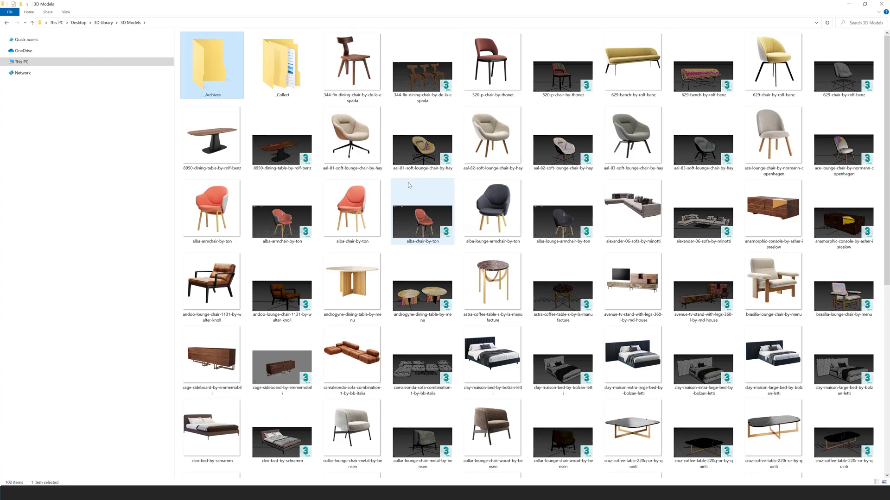
pyautogui.doubleClick(239, 66)
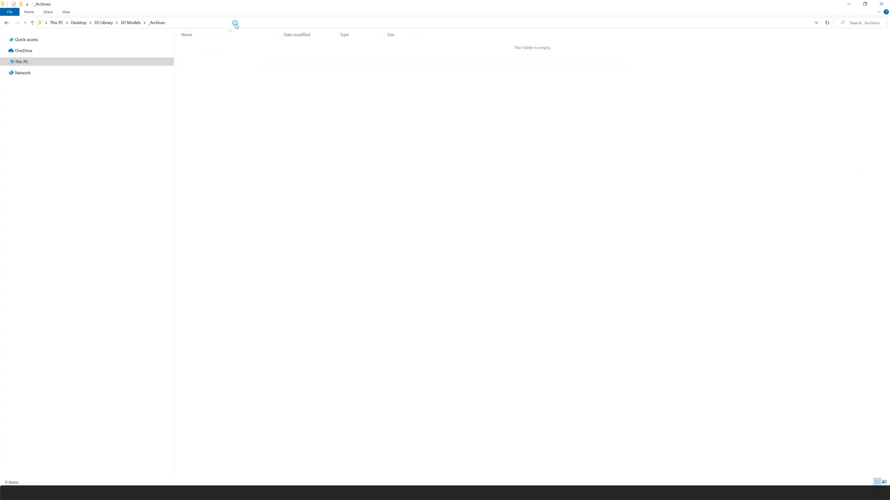
# - Set _Archives as the target path and archive all 50 models
pyautogui.click(236, 23)
pyautogui.hotkey('alt', 'Tab')
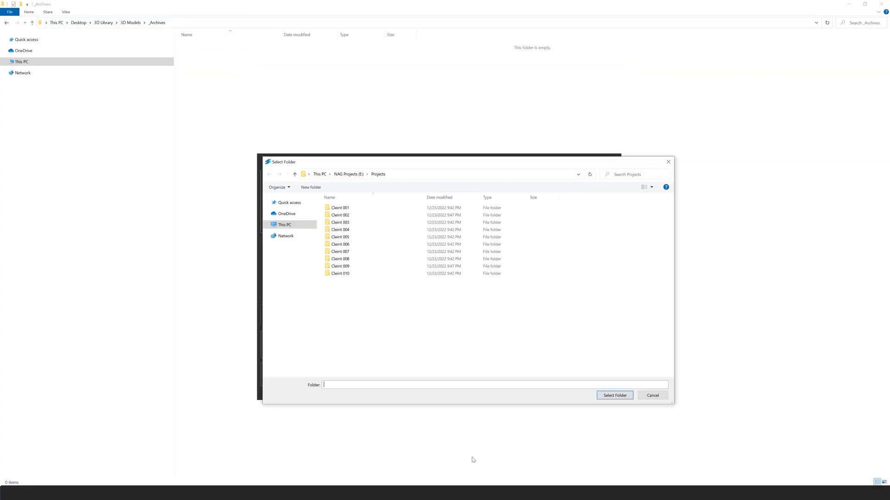
pyautogui.click(422, 175)
pyautogui.write('C:\\Users\\NAG-MANAGER\\Desktop\\3D Library\\3D Models\\_Archives')
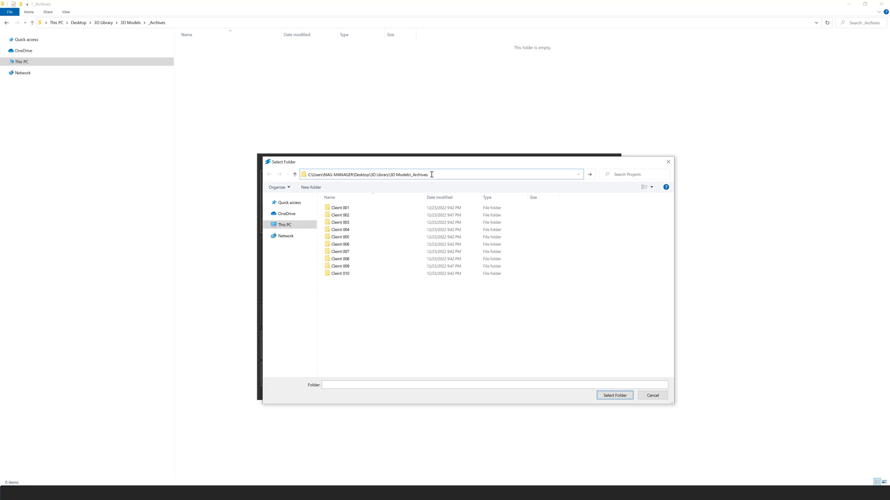
pyautogui.press('Return')
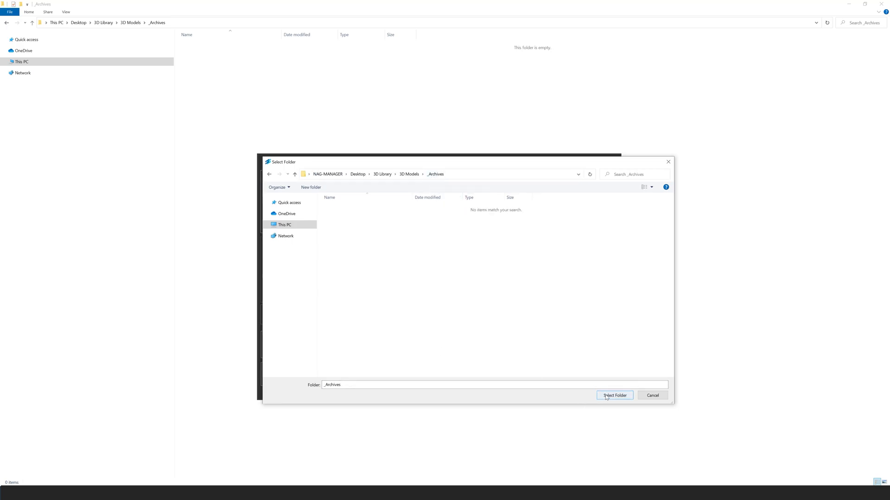
pyautogui.click(615, 396)
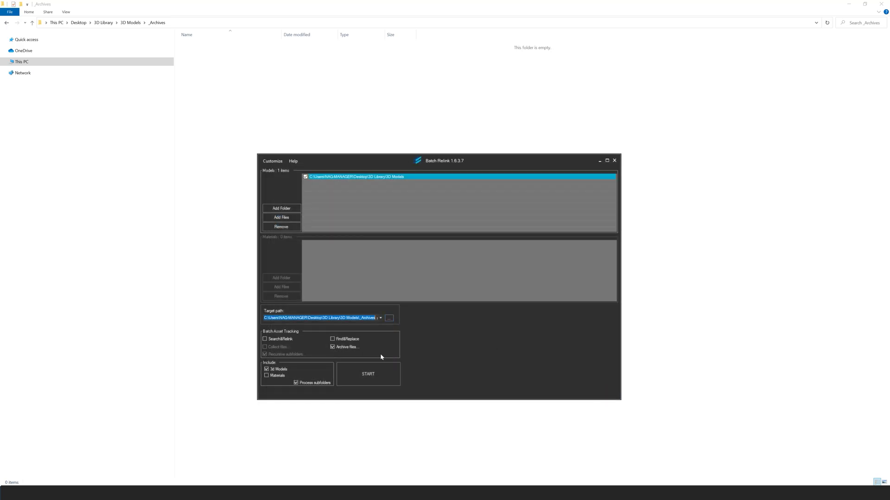
pyautogui.click(364, 377)
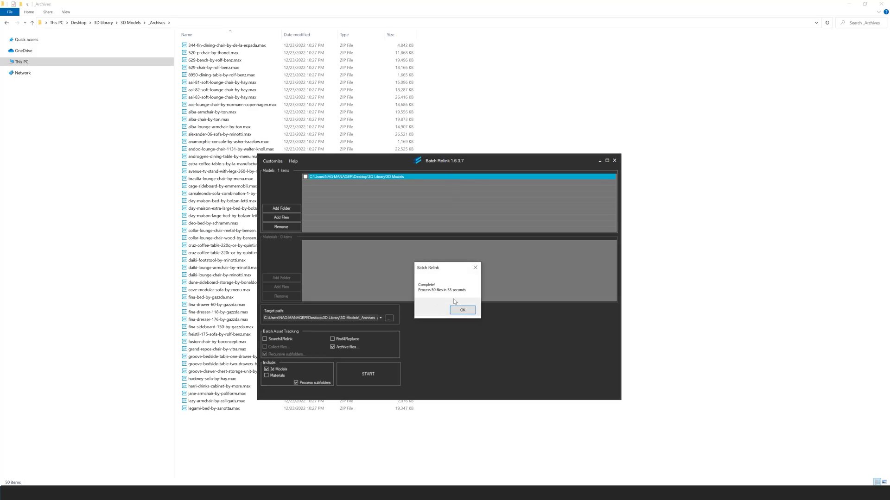
pyautogui.click(464, 312)
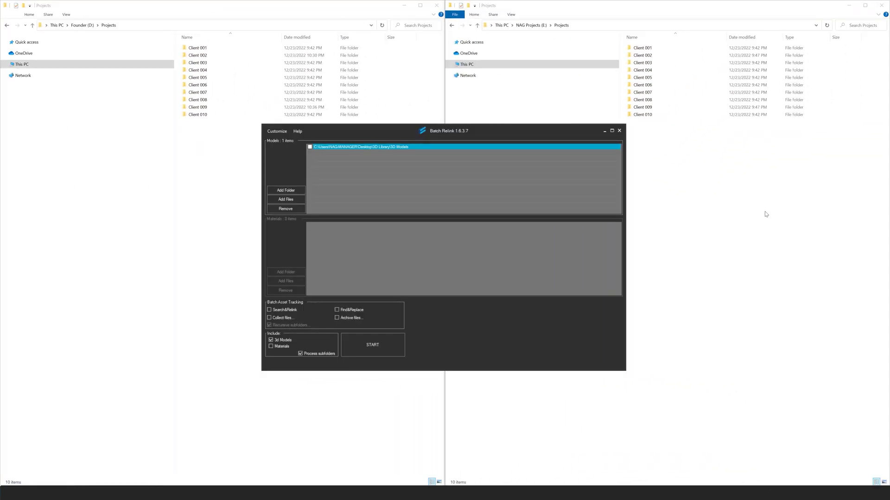
# - Compare the E:\Projects and D:\Projects Explorer windows' folder paths
pyautogui.click(668, 178)
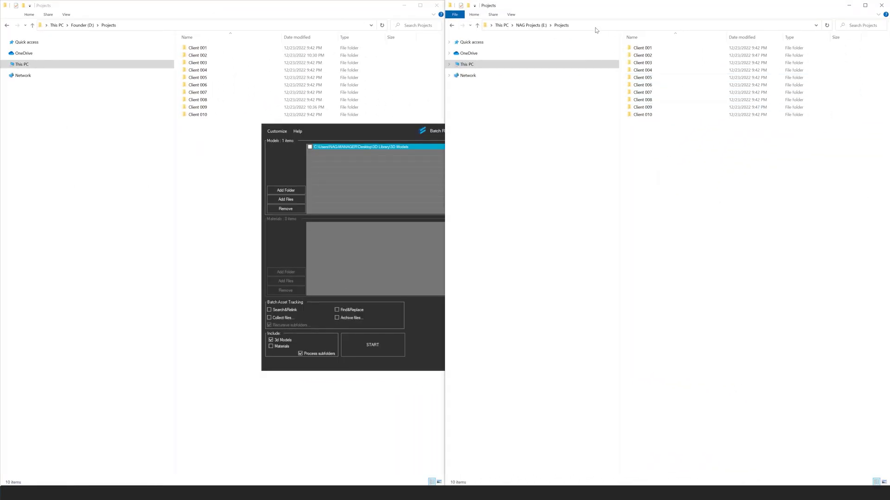
pyautogui.click(552, 23)
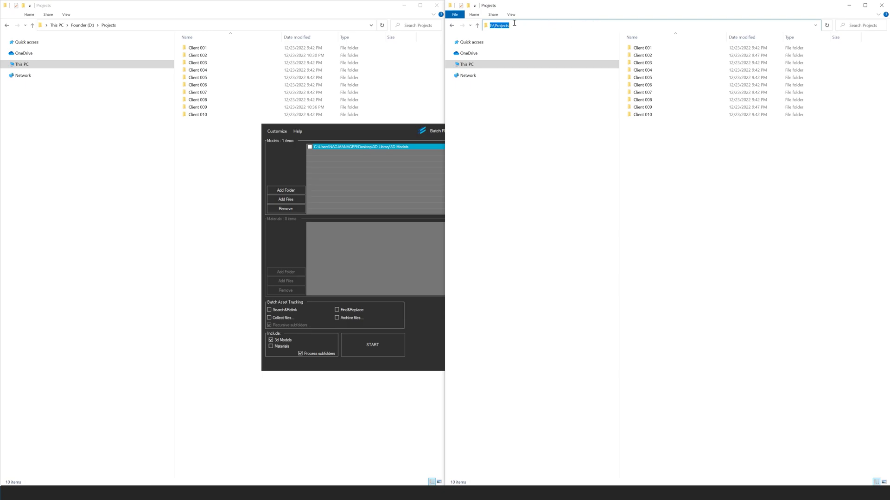
pyautogui.click(225, 171)
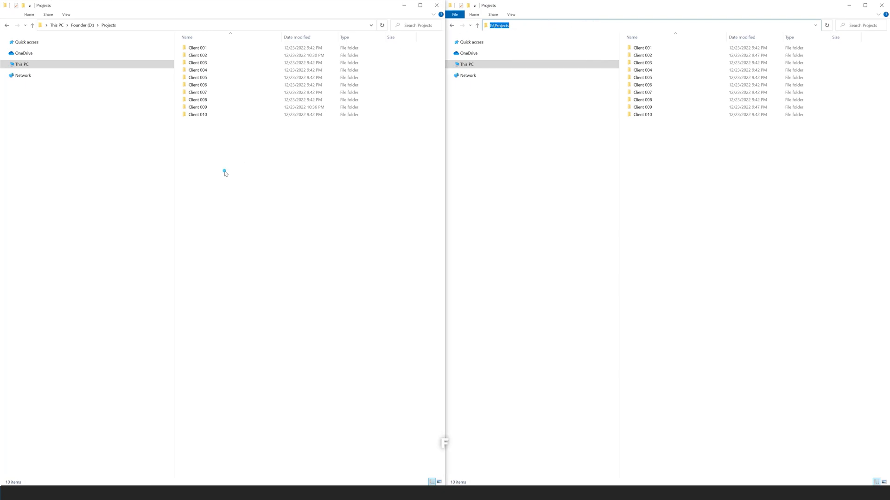
pyautogui.click(138, 25)
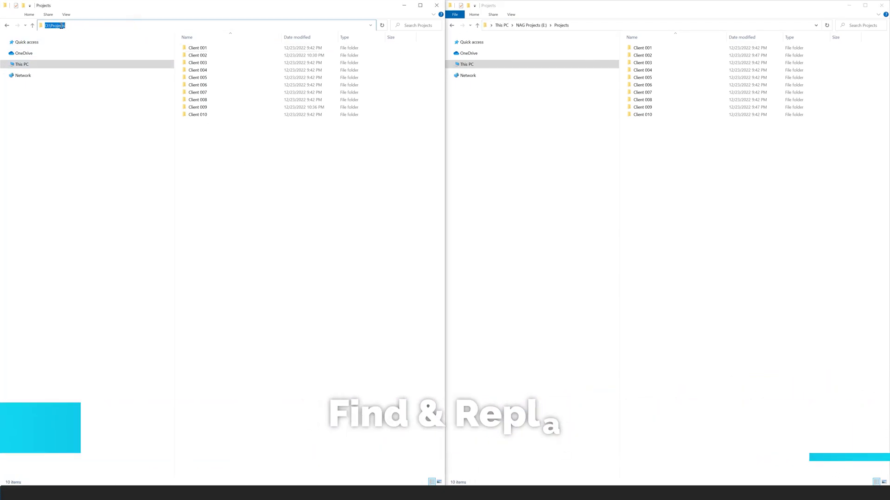
pyautogui.click(382, 226)
pyautogui.hotkey('alt', 'Tab')
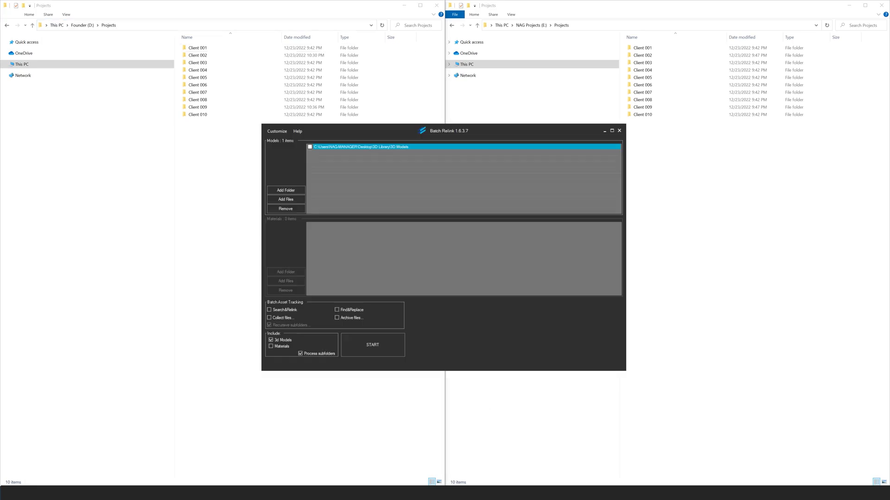
# - Enable Find&Replace with E:\Projects as the Find text
pyautogui.click(343, 311)
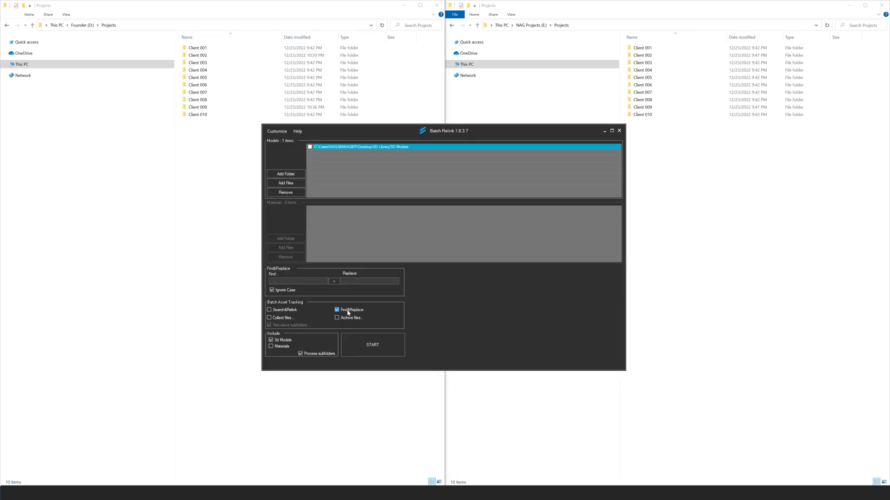
pyautogui.click(591, 26)
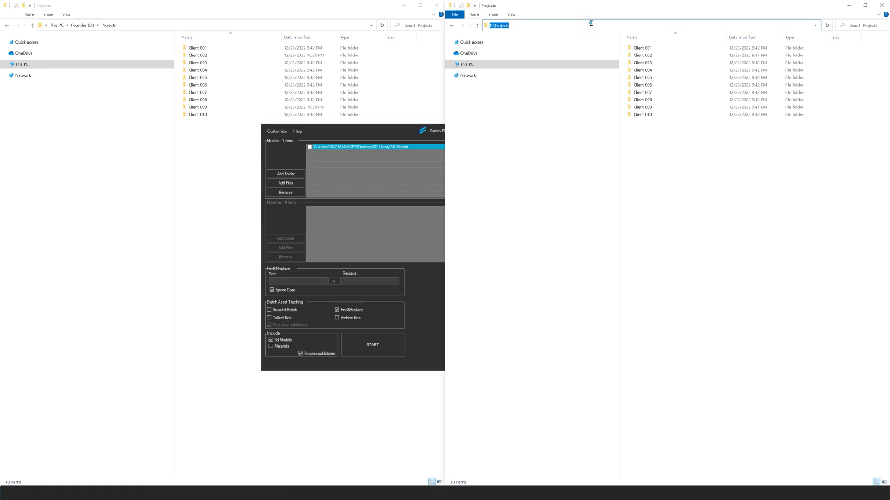
pyautogui.rightClick(590, 26)
pyautogui.click(612, 44)
pyautogui.rightClick(288, 278)
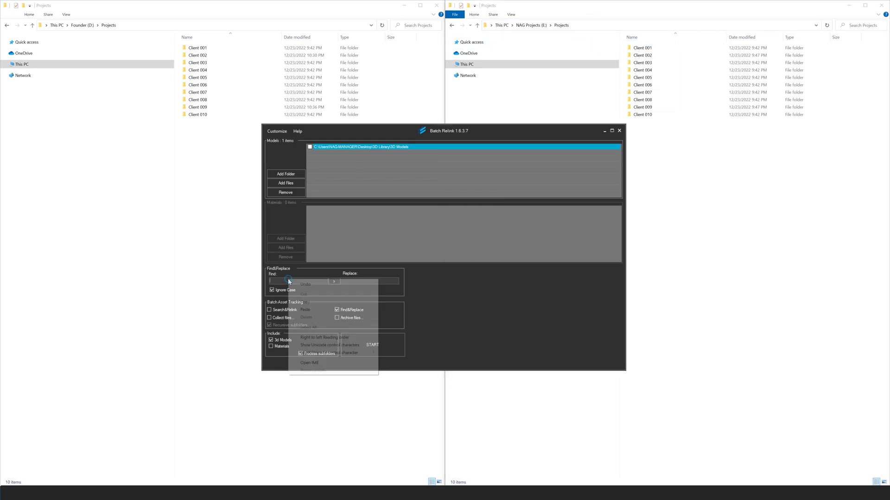
pyautogui.click(310, 310)
# - Set D:\Projects as the replacement and run the find-and-replace
pyautogui.click(197, 23)
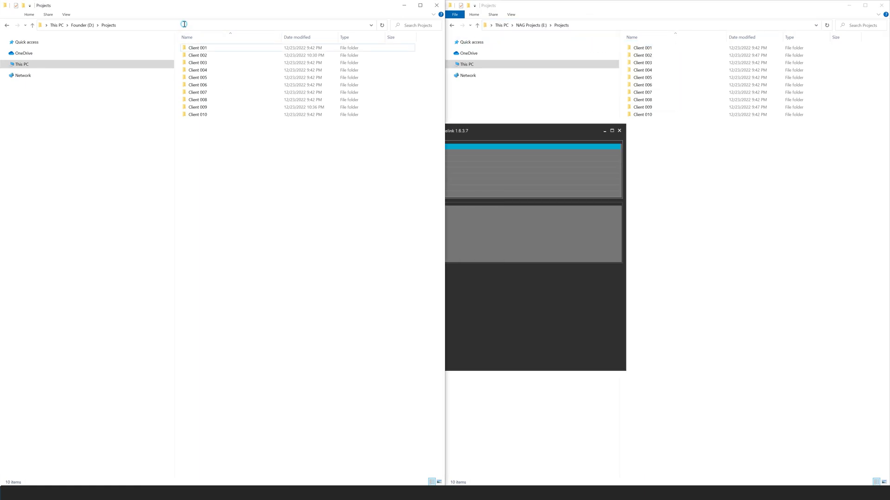
pyautogui.rightClick(185, 24)
pyautogui.click(208, 44)
pyautogui.click(534, 326)
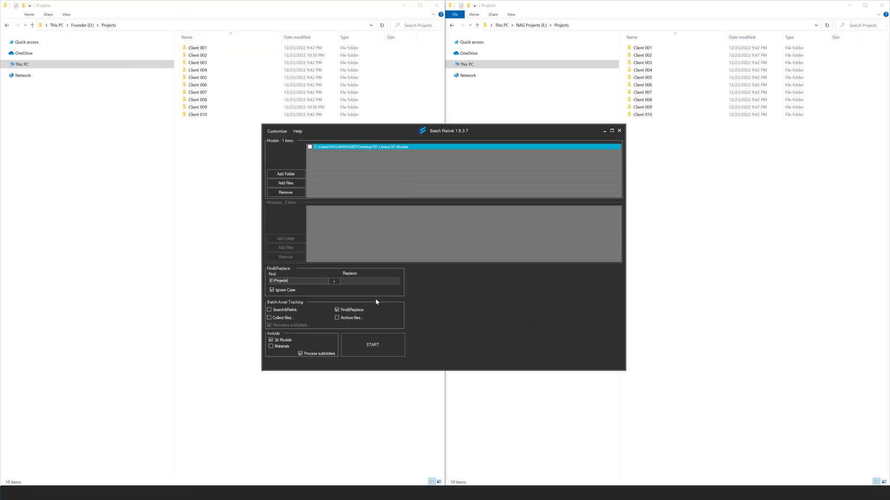
pyautogui.rightClick(367, 281)
pyautogui.click(388, 310)
pyautogui.click(373, 348)
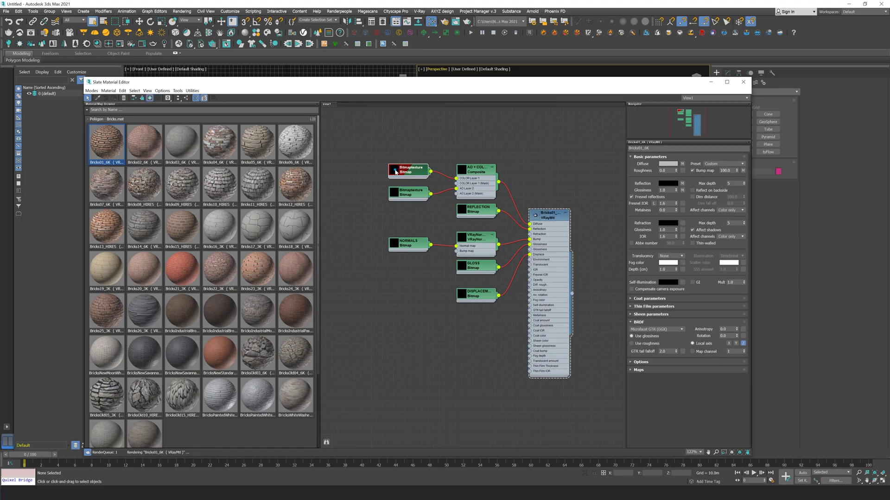
# - Expand the brick material's Bitmaptexture node in the Slate Material Editor
pyautogui.doubleClick(396, 171)
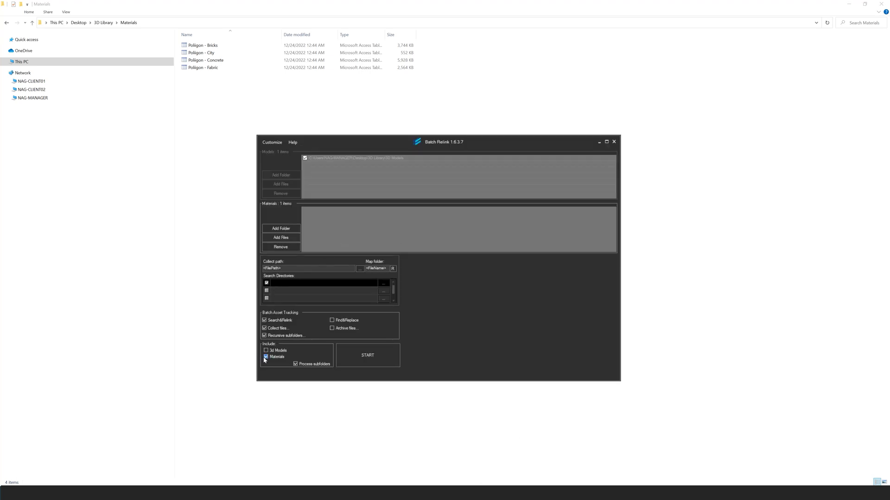
# - Include materials and add the 3D Library Materials folder to the list
pyautogui.click(278, 358)
pyautogui.click(291, 229)
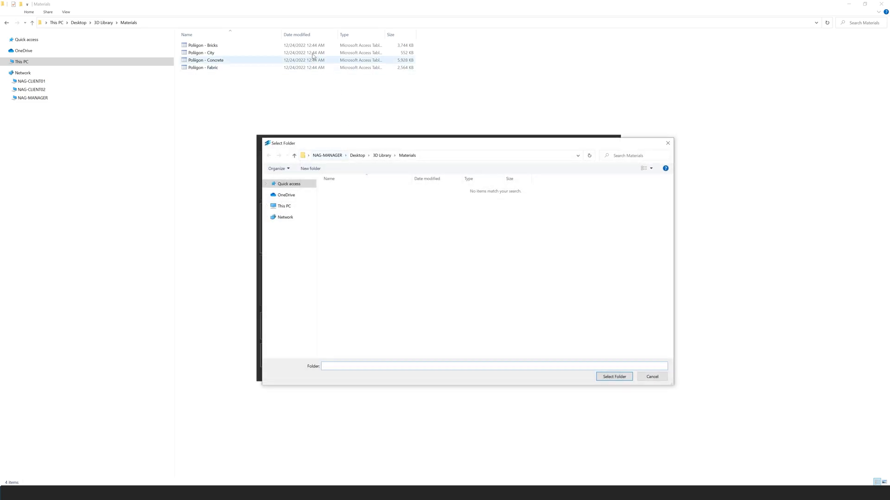
pyautogui.click(312, 25)
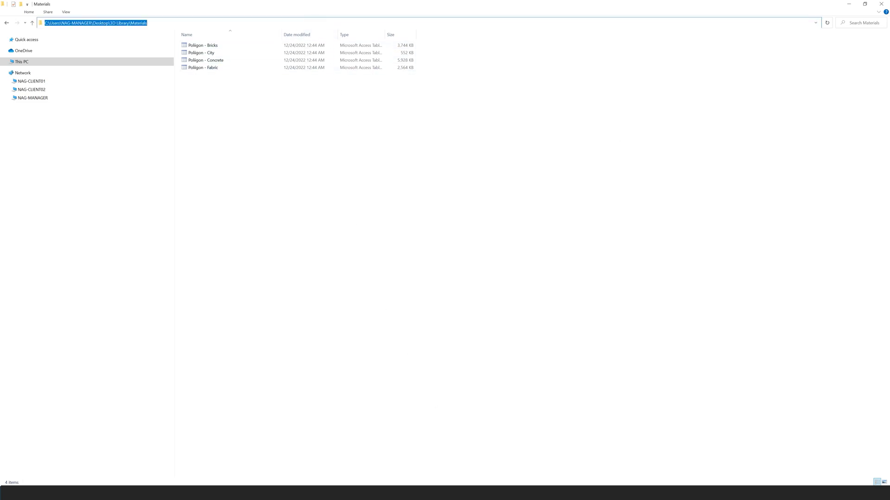
pyautogui.hotkey('alt', 'Tab')
pyautogui.click(425, 157)
pyautogui.write('C:\\Users\\NAG-MANAGER\\Desktop\\3D Library\\Materials')
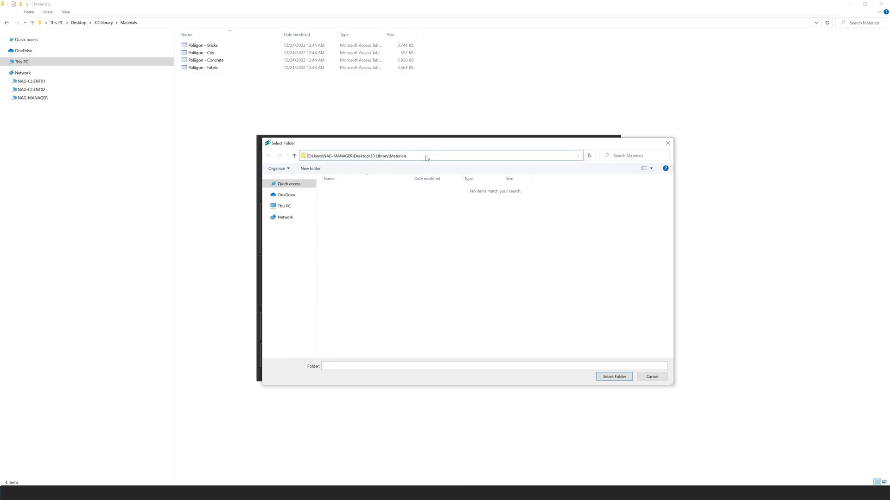
pyautogui.press('Return')
pyautogui.click(604, 376)
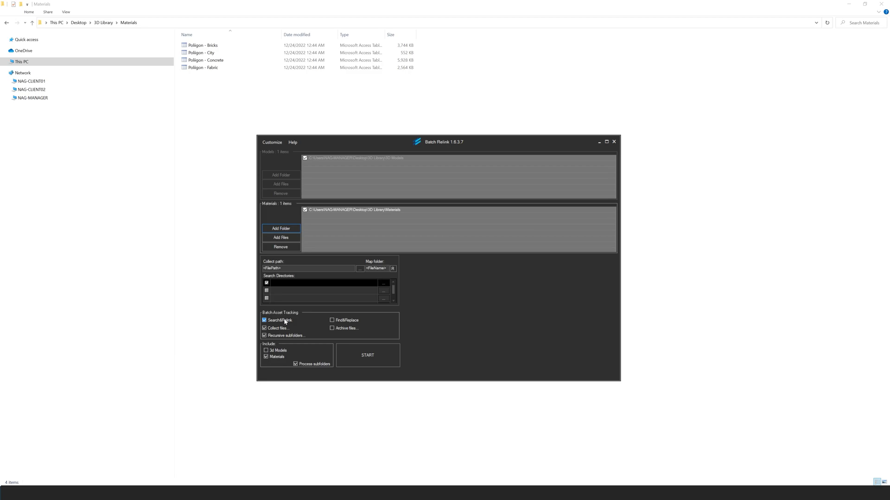
# - Create a _Collect folder inside Materials and set it as the collect path
pyautogui.click(359, 268)
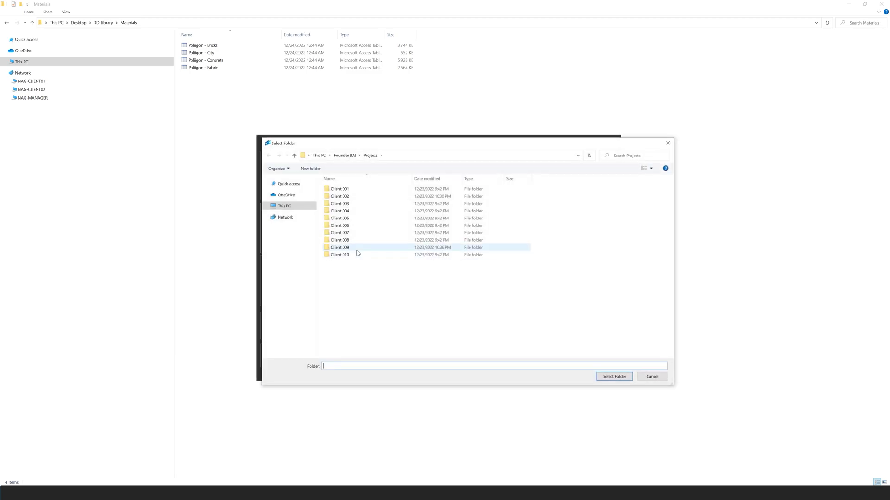
pyautogui.click(245, 22)
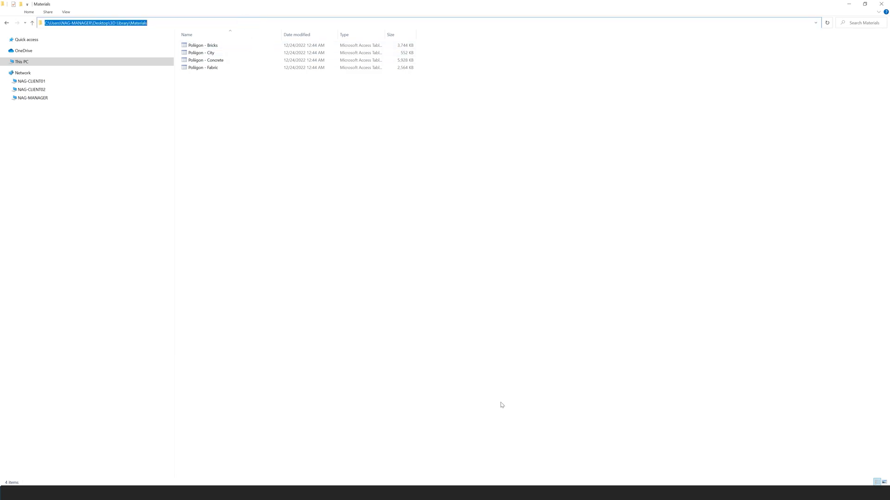
pyautogui.hotkey('alt', 'Tab')
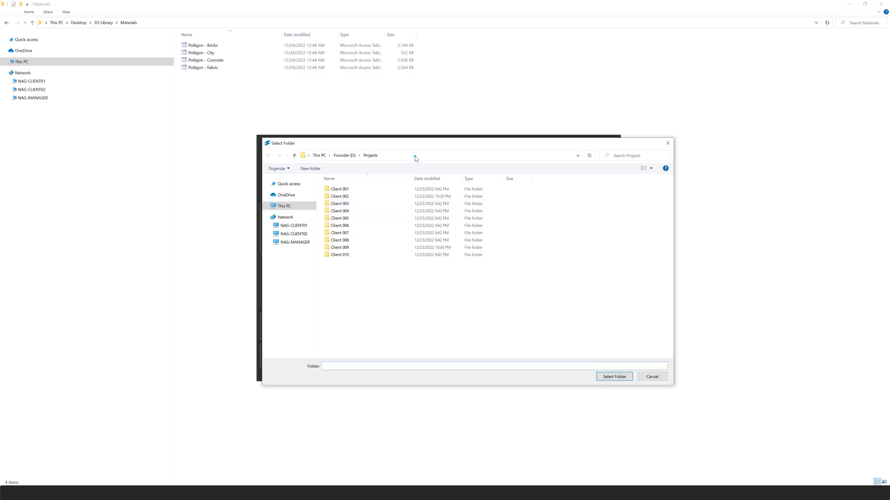
pyautogui.click(416, 156)
pyautogui.write('C:\\Users\\NAG-MANAGER\\Desktop\\3D Library\\Materials')
pyautogui.press('Return')
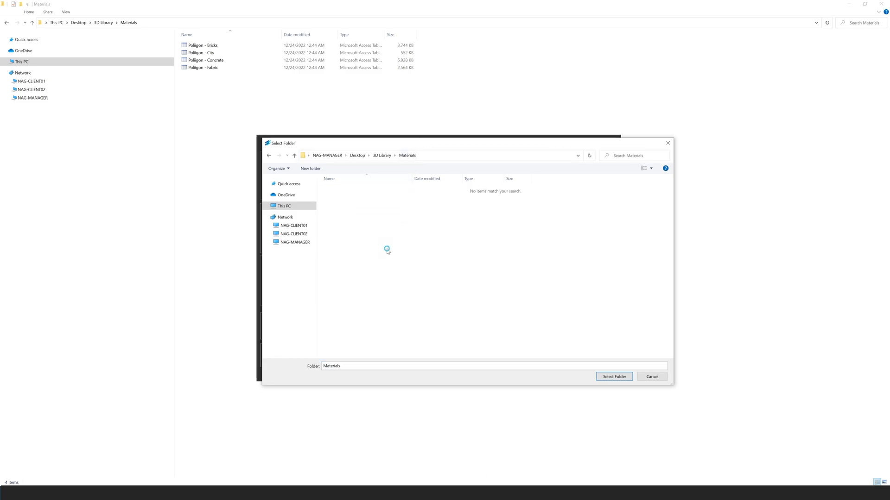
pyautogui.rightClick(387, 251)
pyautogui.click(463, 323)
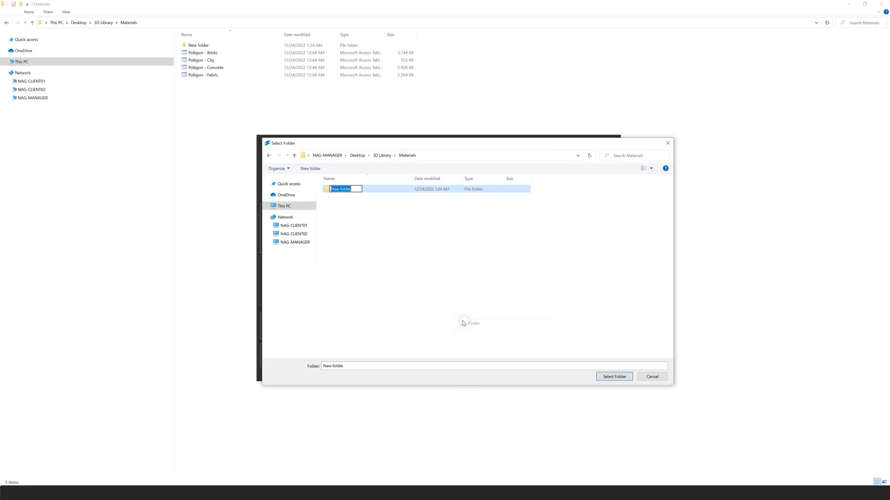
pyautogui.press('BackSpace')
pyautogui.write('lec')
pyautogui.press('Return')
pyautogui.press('Return')
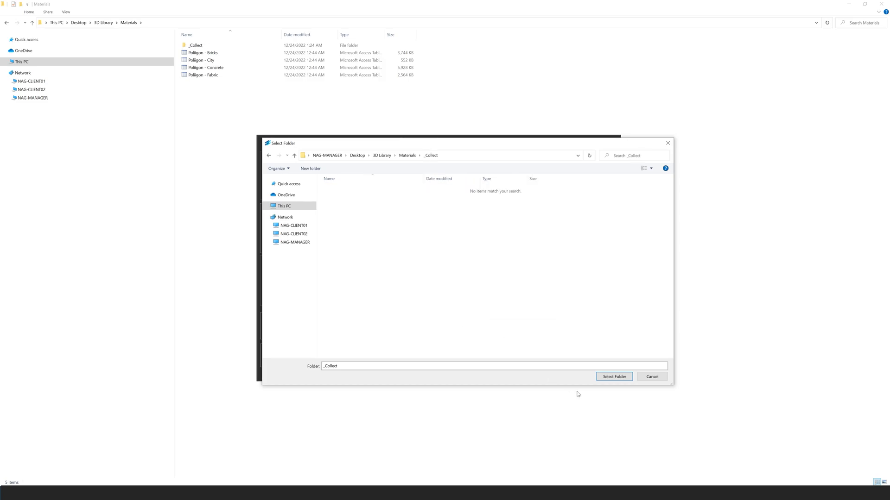
pyautogui.click(617, 376)
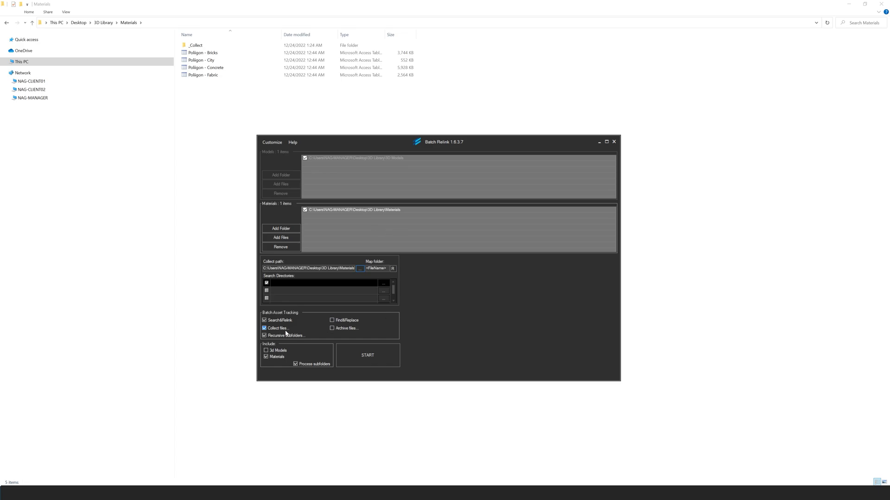
# - Add the Projects folder as search directory and close the extra Projects window
pyautogui.click(380, 285)
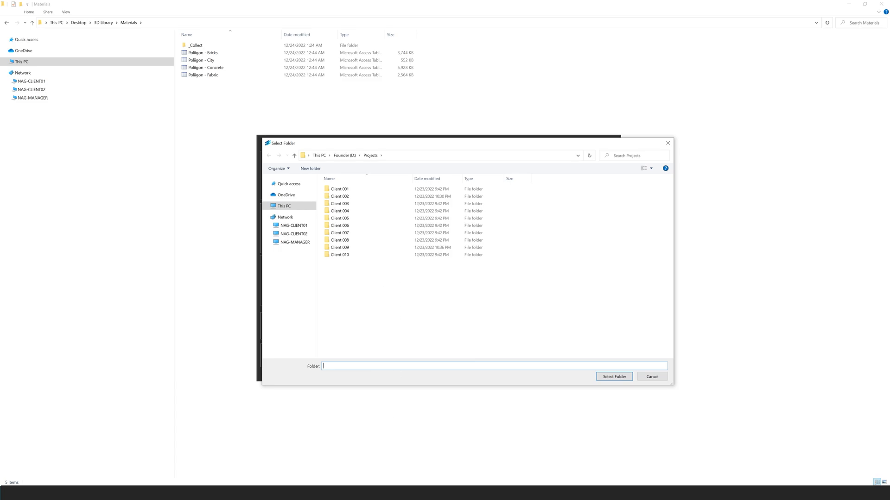
pyautogui.hotkey('alt', 'Tab')
pyautogui.click(627, 26)
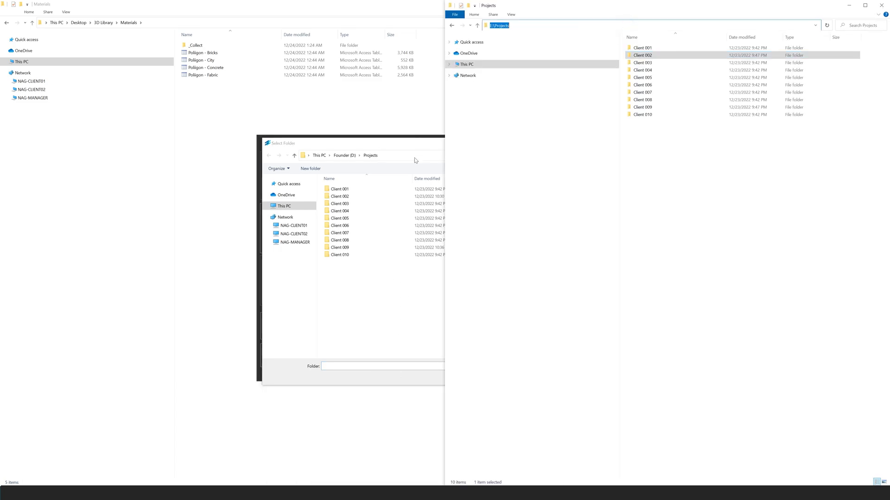
pyautogui.click(392, 156)
pyautogui.write('E:\\Projects')
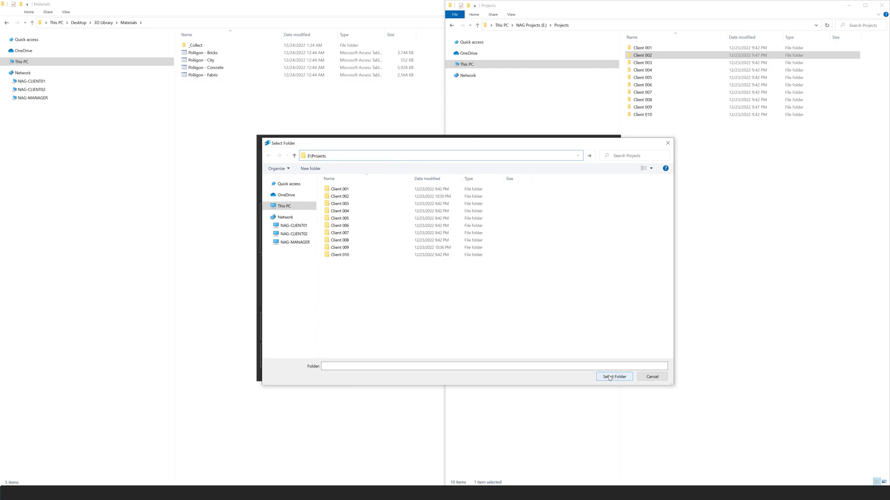
pyautogui.click(613, 377)
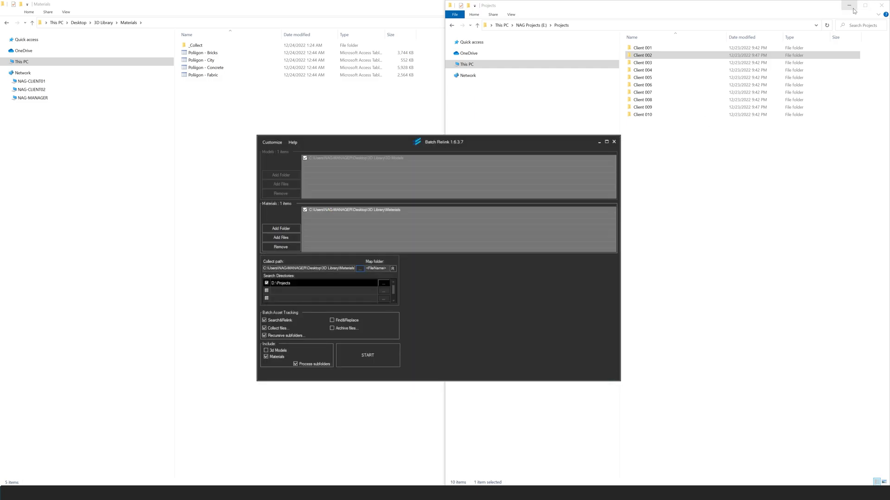
pyautogui.click(881, 5)
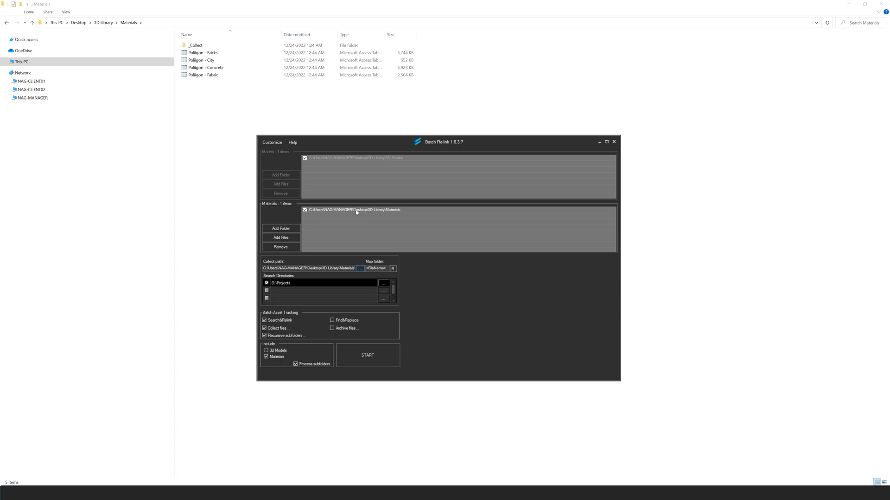
# - Run the materials job over 4 files and dismiss the Complete! notice
pyautogui.click(375, 355)
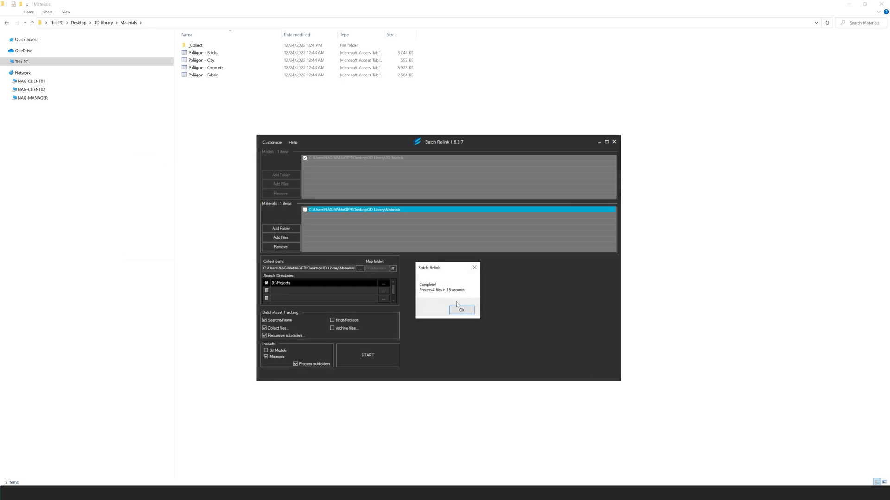
pyautogui.click(461, 309)
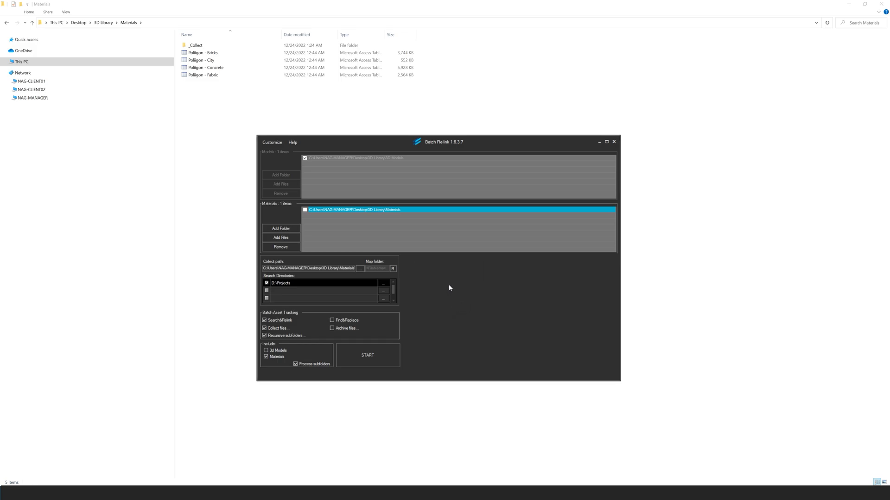
# - Check the 247 collected maps in _Collect's Poliigon - Bricks Maps folder, then return to _Collect
pyautogui.doubleClick(196, 45)
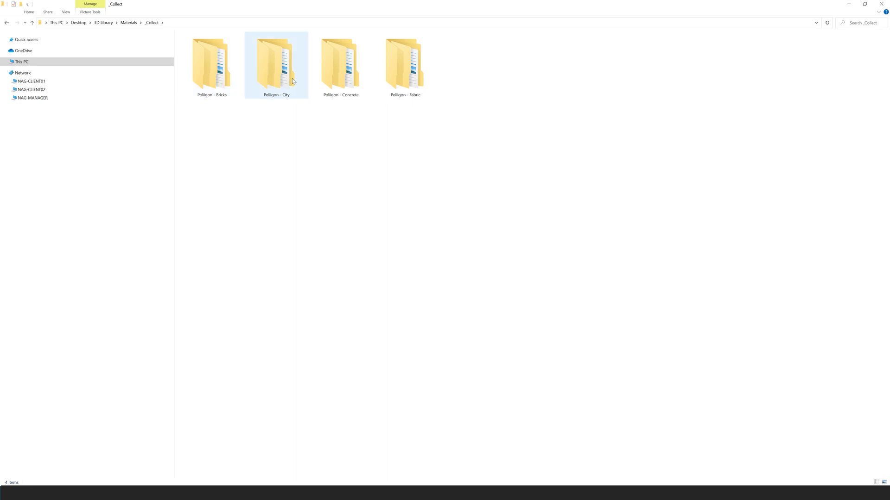
pyautogui.doubleClick(223, 78)
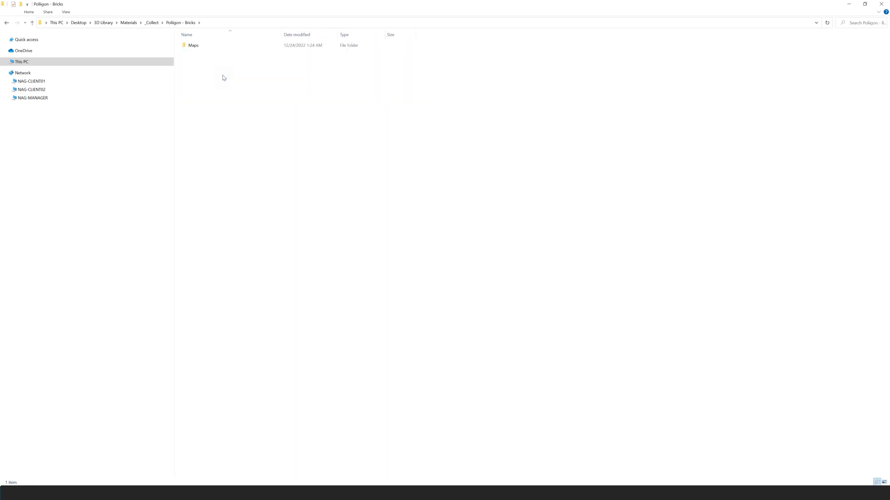
pyautogui.doubleClick(205, 46)
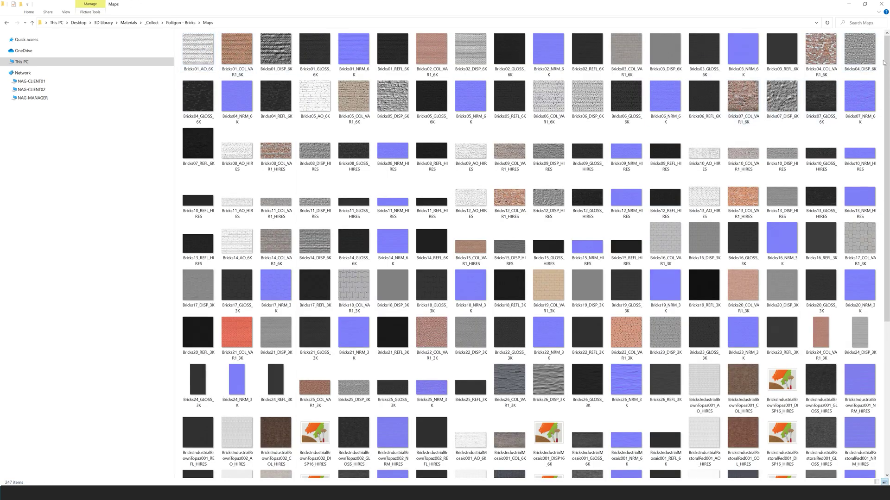
pyautogui.moveTo(886, 49); pyautogui.dragTo(879, 58)
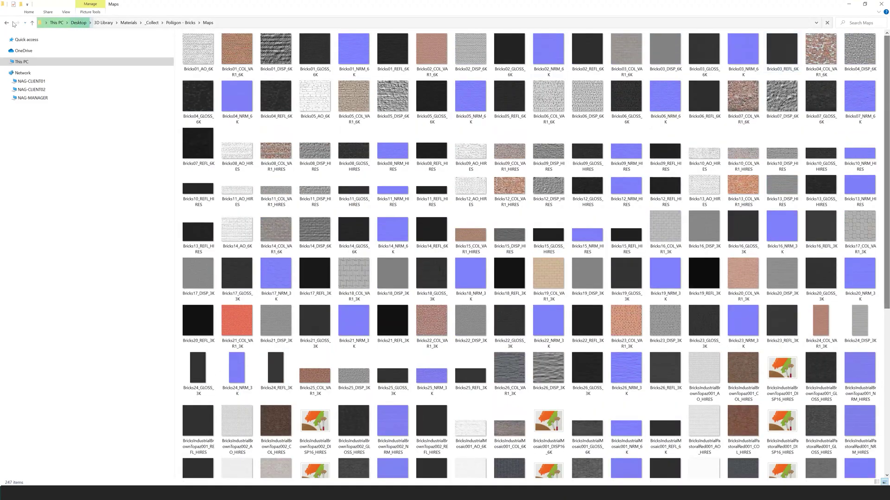
pyautogui.click(180, 22)
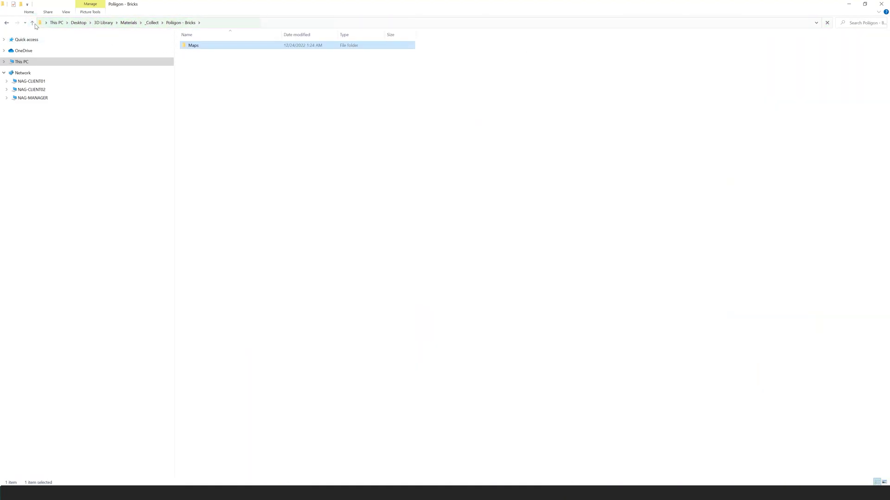
pyautogui.click(152, 22)
pyautogui.click(355, 157)
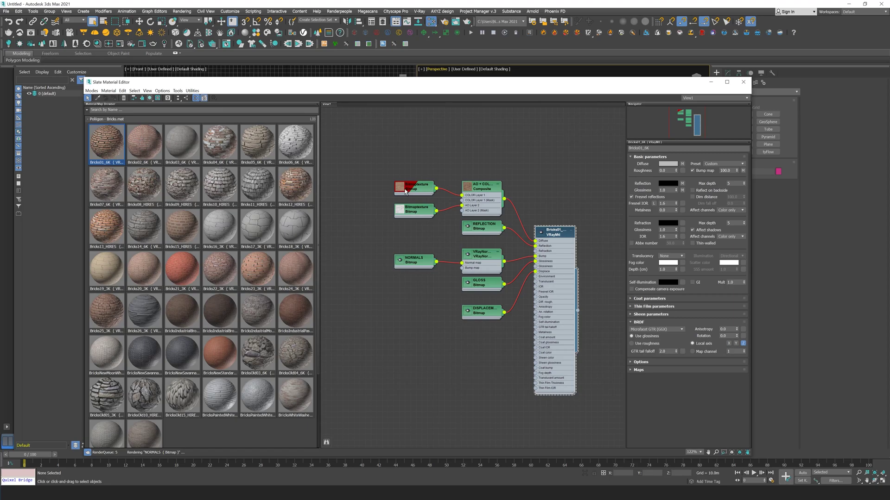
# - Show the brick material's Bitmaptexture parameters and its texture file path
pyautogui.doubleClick(406, 191)
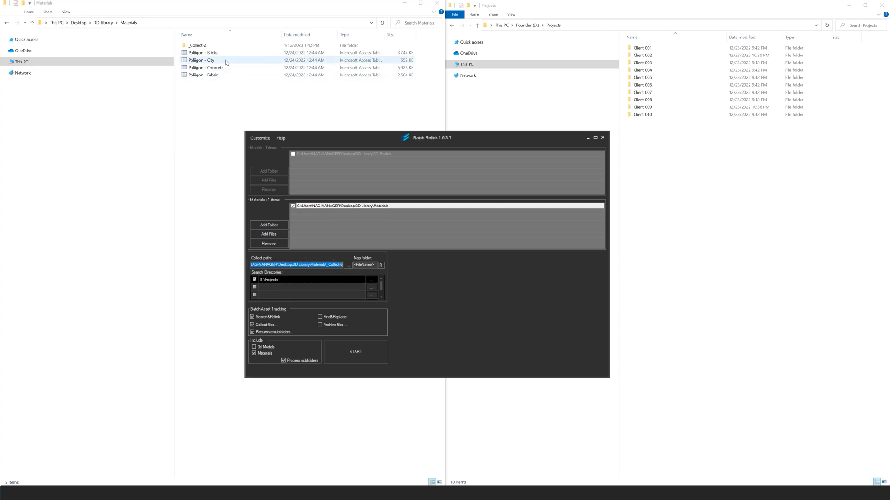
# - Open _Collect-2's Poliigon - Bricks Maps folder and select textures such as Bricks04_GLOSS_6K
pyautogui.doubleClick(219, 46)
pyautogui.doubleClick(220, 48)
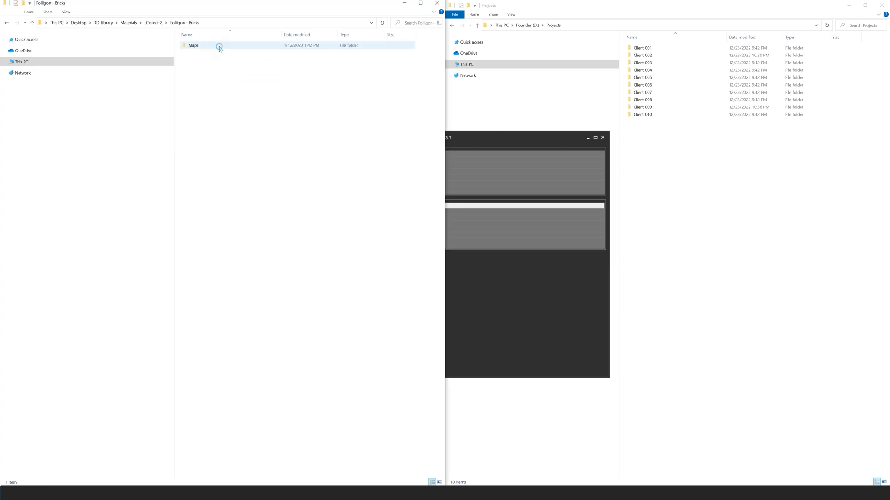
pyautogui.doubleClick(218, 46)
pyautogui.click(201, 62)
pyautogui.click(236, 52)
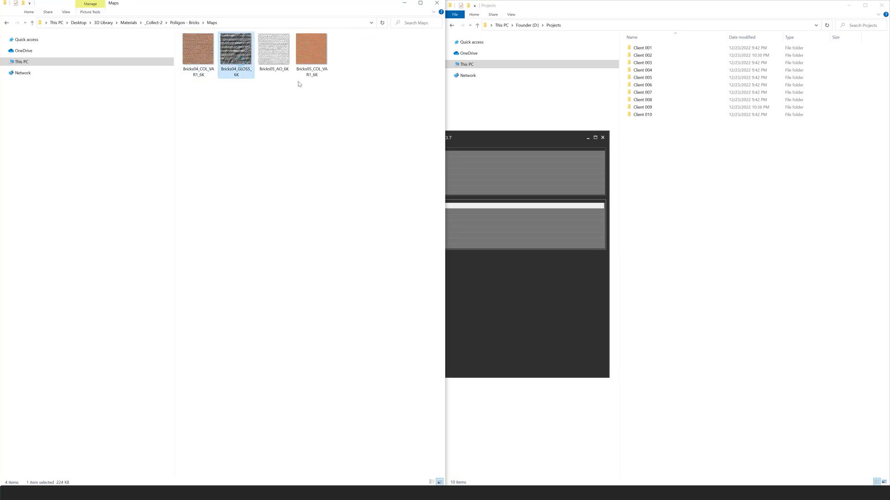
# - In the right-hand Explorer, open the Client 002 Maps > Bricks source folder
pyautogui.click(569, 277)
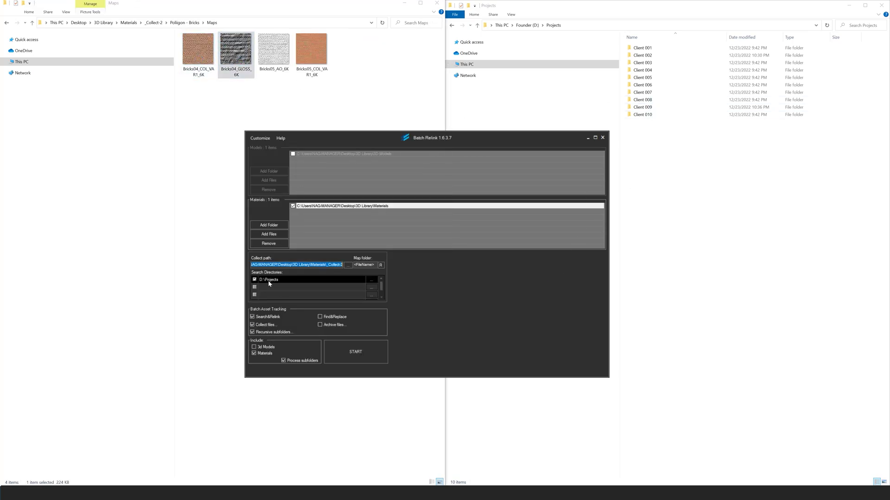
pyautogui.doubleClick(652, 55)
pyautogui.click(645, 49)
pyautogui.doubleClick(645, 49)
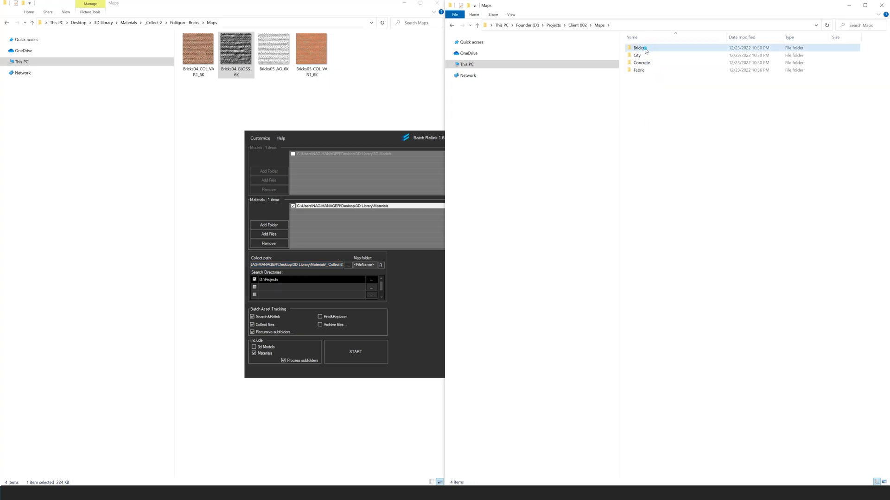
pyautogui.doubleClick(645, 49)
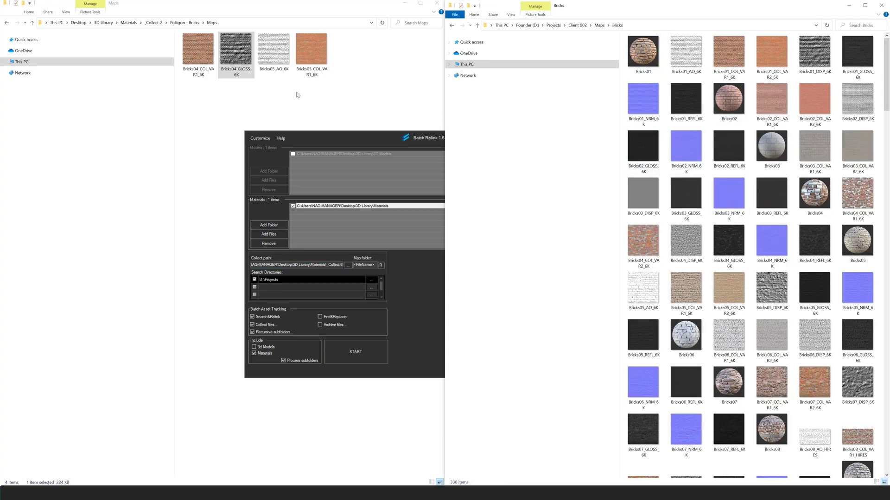
# - Compare collected and source Bricks04_COL_VAR1_6K, COL_VAR2_6K and GLOSS_6K files side by side
pyautogui.click(199, 63)
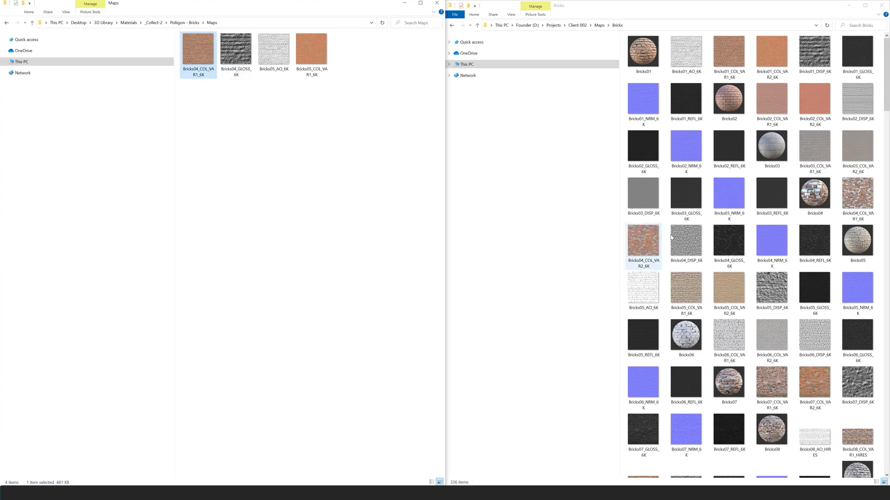
pyautogui.click(857, 196)
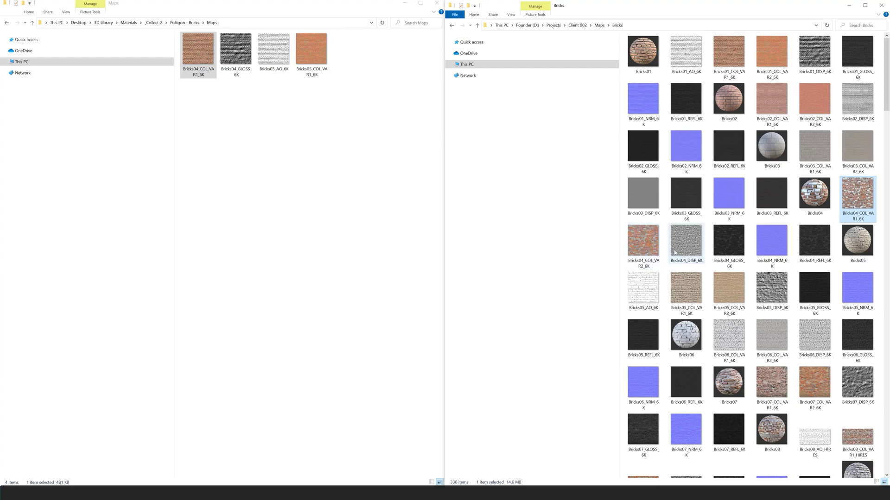
pyautogui.click(642, 250)
pyautogui.click(730, 250)
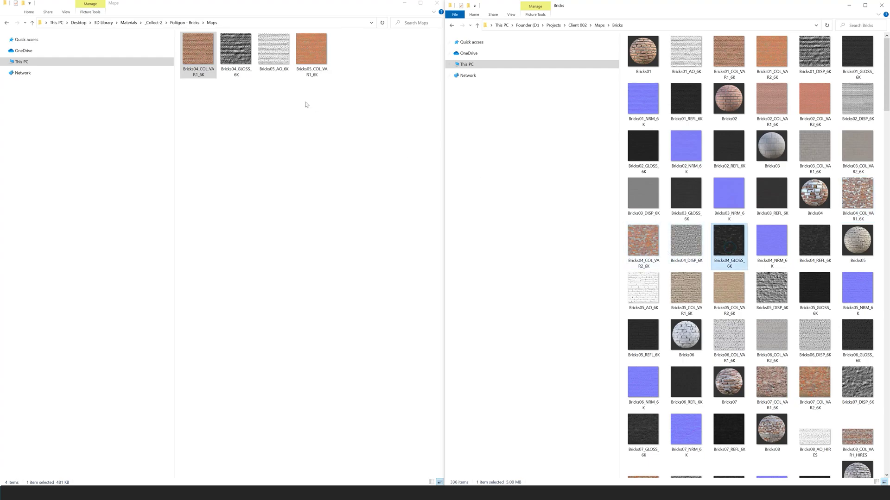
pyautogui.click(240, 59)
pyautogui.click(725, 256)
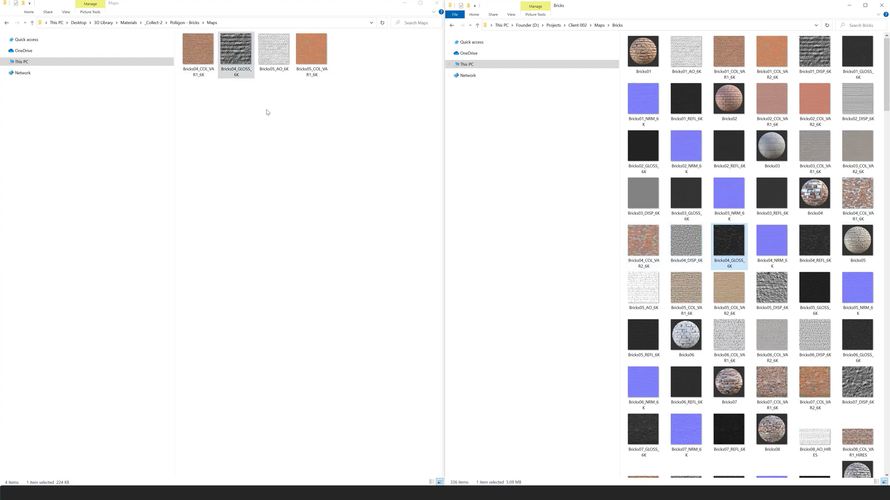
pyautogui.click(376, 225)
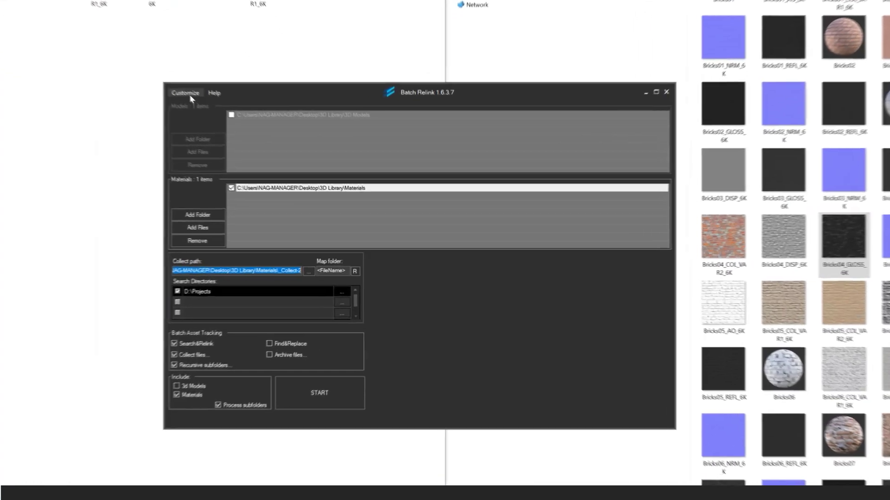
# - Set Collect Name Collision to 'Display dialog (ask the user each time)' and close Preferences
pyautogui.click(260, 138)
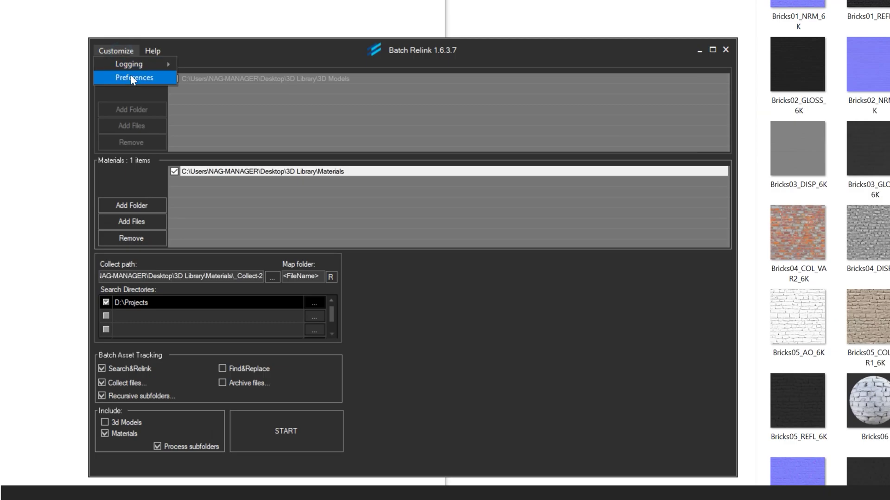
pyautogui.click(269, 154)
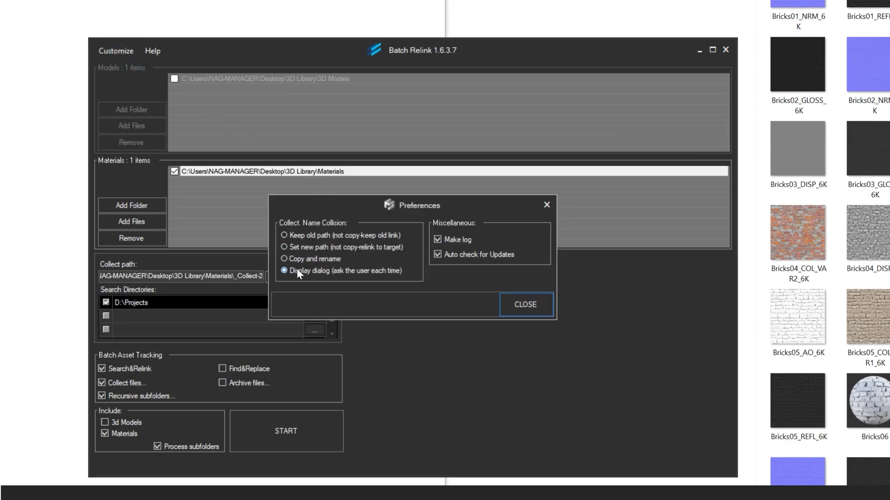
pyautogui.click(518, 303)
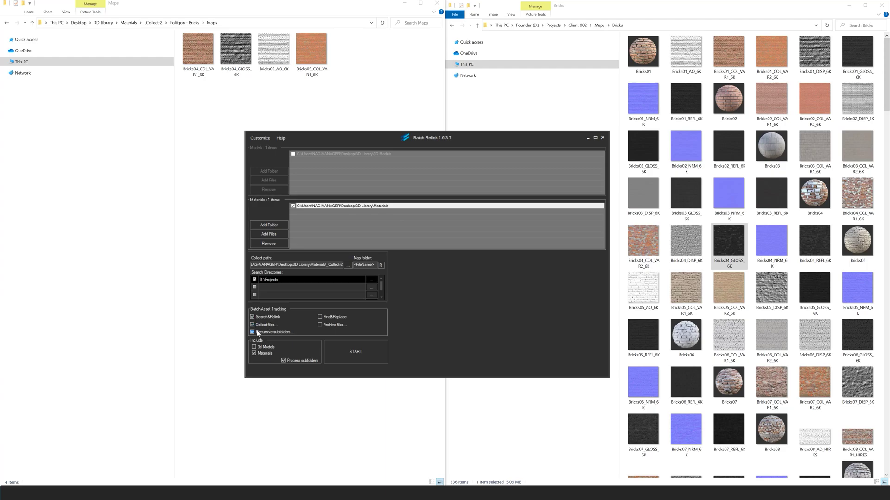
# - Start the run; keep both COL_VAR1 maps, replace Bricks05_AO_6K, and confirm Bricks04_GLOSS_6K
pyautogui.click(354, 352)
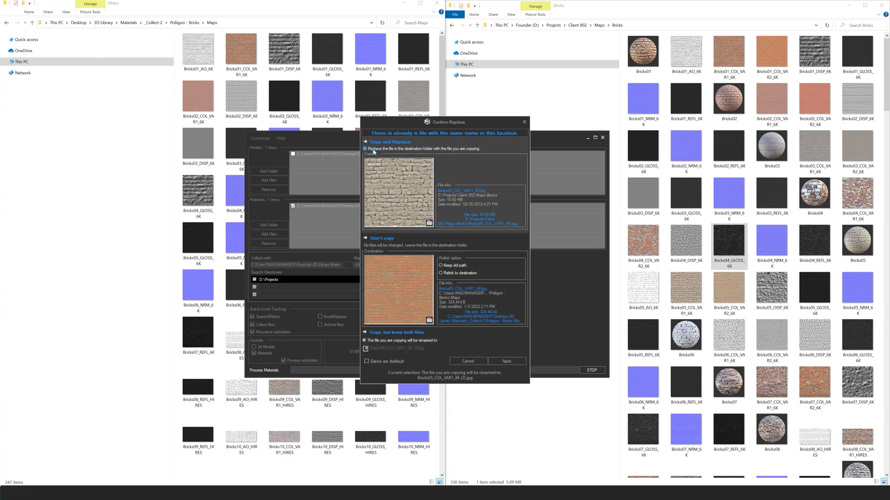
pyautogui.click(507, 361)
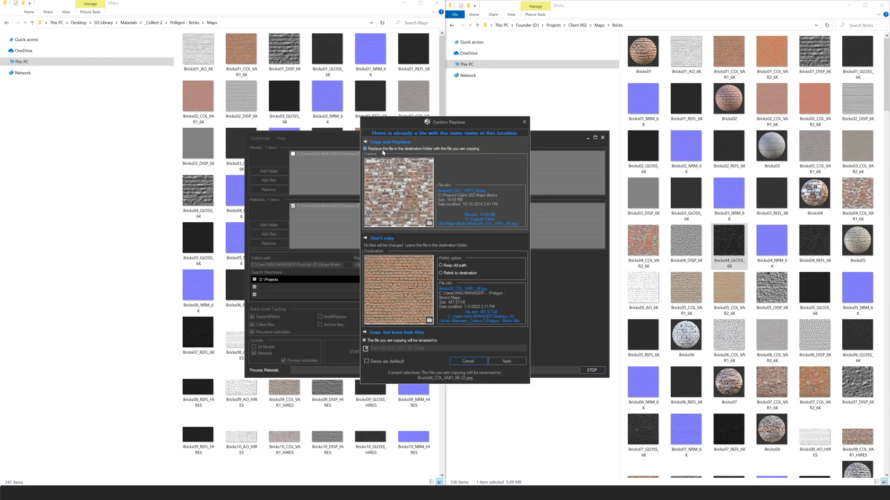
pyautogui.click(506, 362)
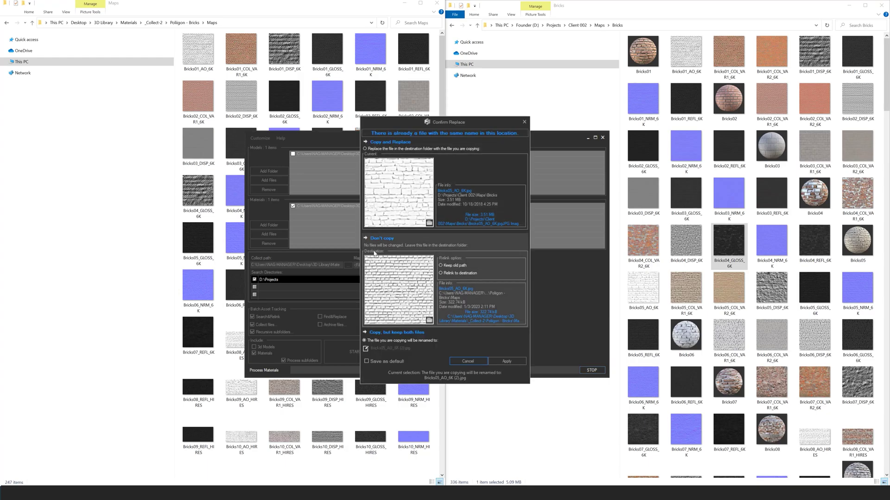
pyautogui.click(376, 150)
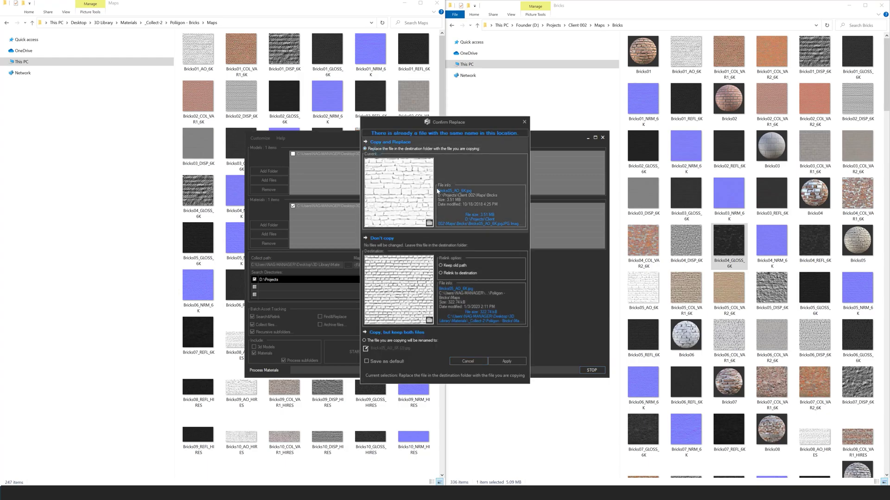
pyautogui.click(512, 362)
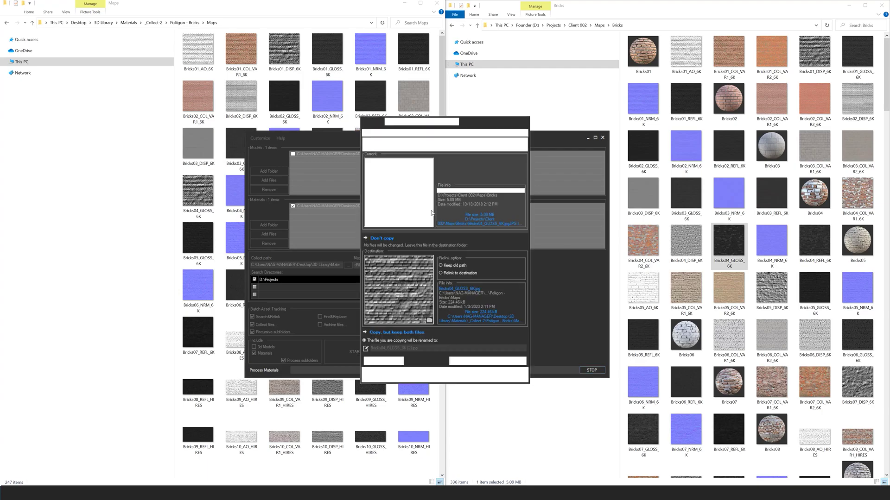
pyautogui.click(498, 362)
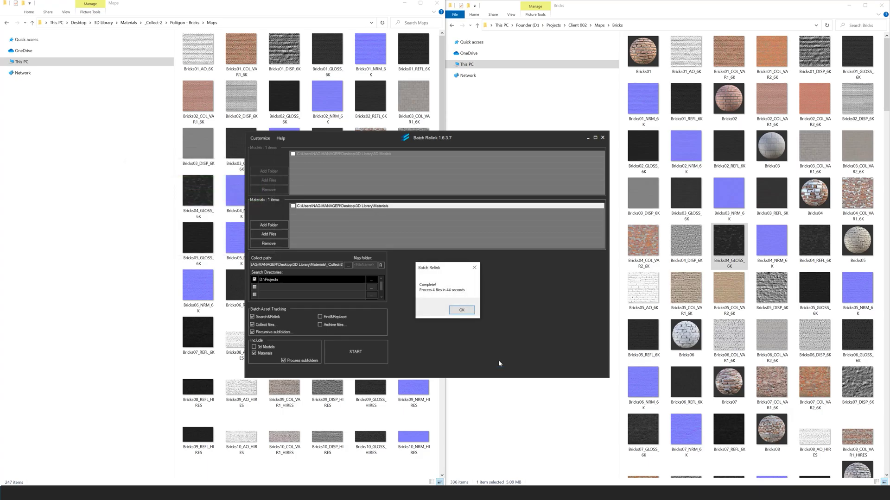
# - Dismiss the 'Complete! Process 4 files in 44 seconds' message
pyautogui.click(464, 311)
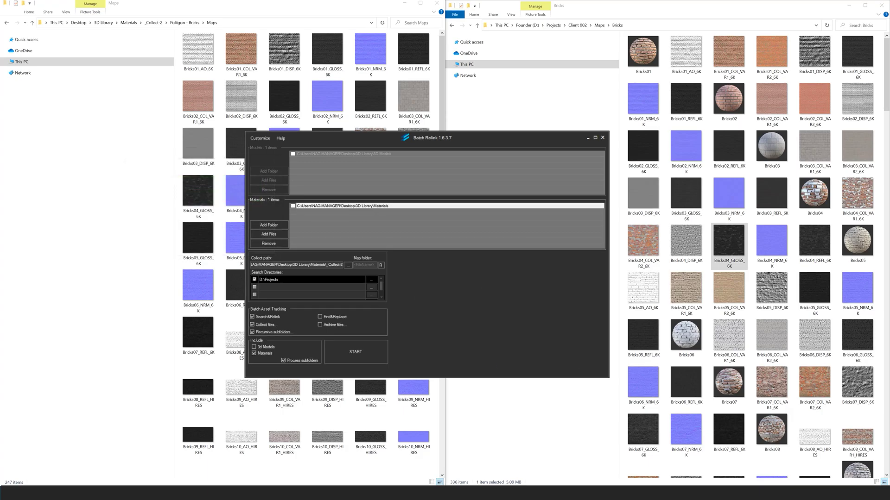